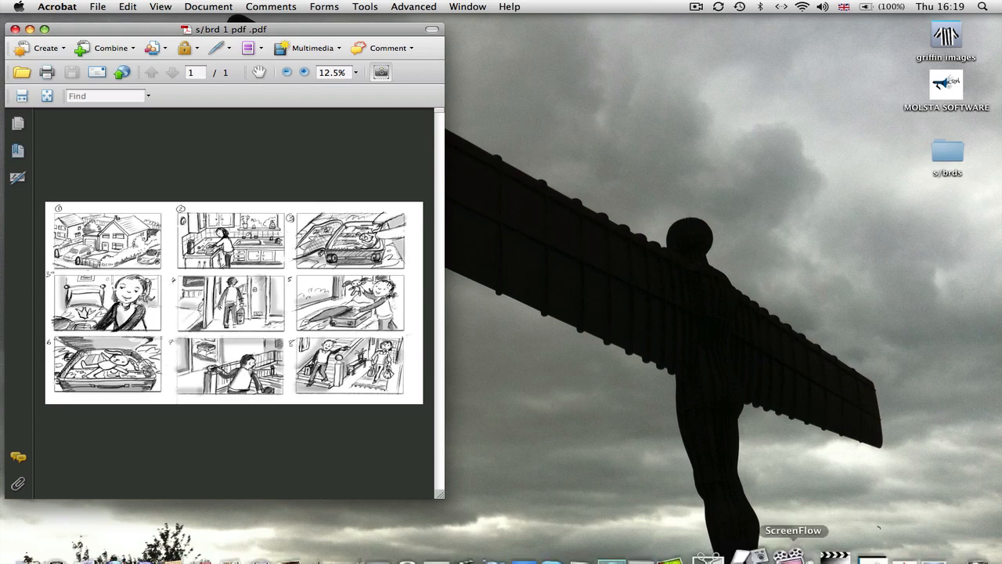
# Open 1stAiDScheduler and arrange its window so part of the storyboard PDF stays visible beside it.
pyautogui.click(845, 535)
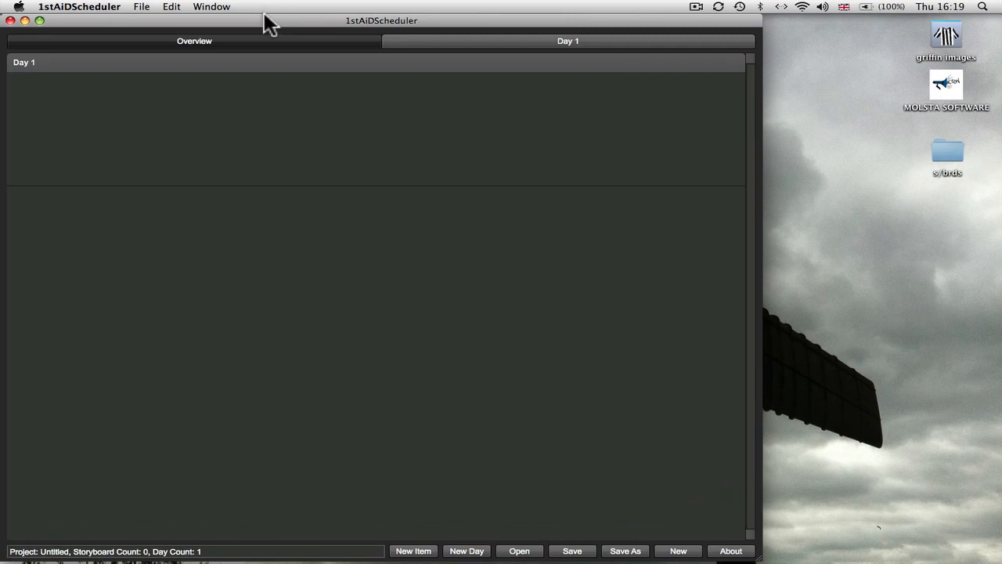
pyautogui.moveTo(265, 16); pyautogui.dragTo(436, 16)
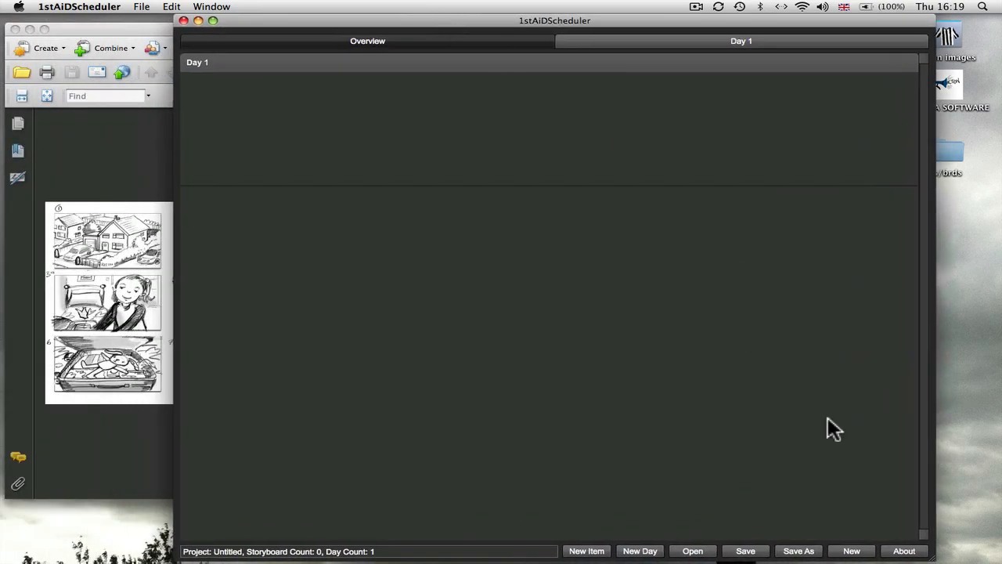
pyautogui.moveTo(934, 556); pyautogui.dragTo(954, 471)
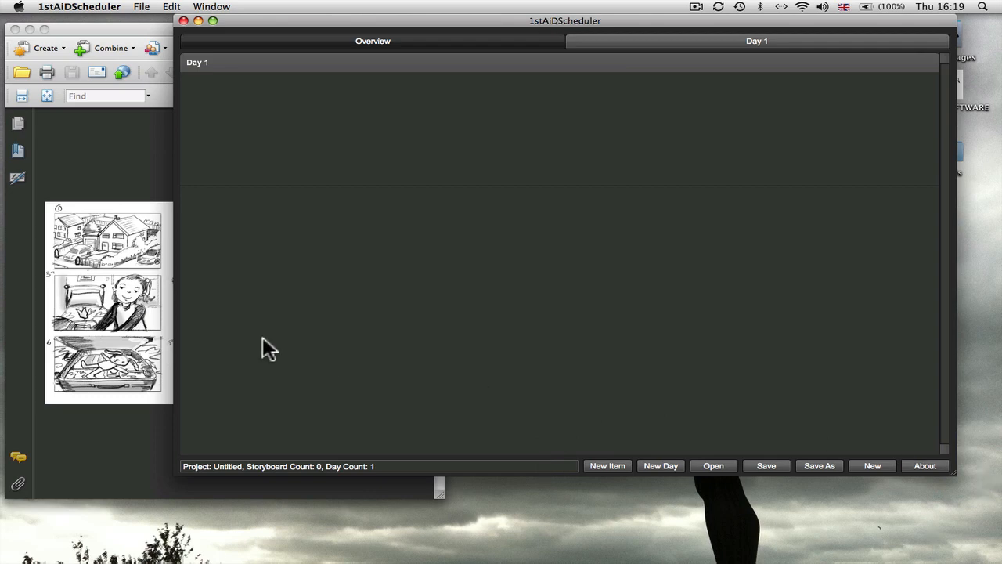
# Copy the first storyboard frame, the houses, from the PDF and paste it as the image of a new 1stAiDScheduler item.
pyautogui.click(112, 238)
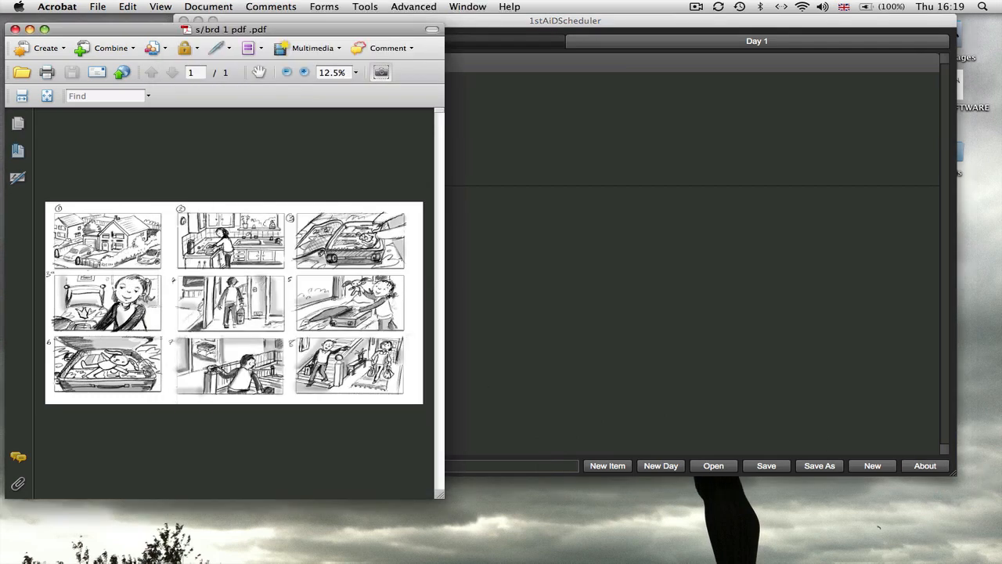
pyautogui.moveTo(54, 208); pyautogui.dragTo(161, 270)
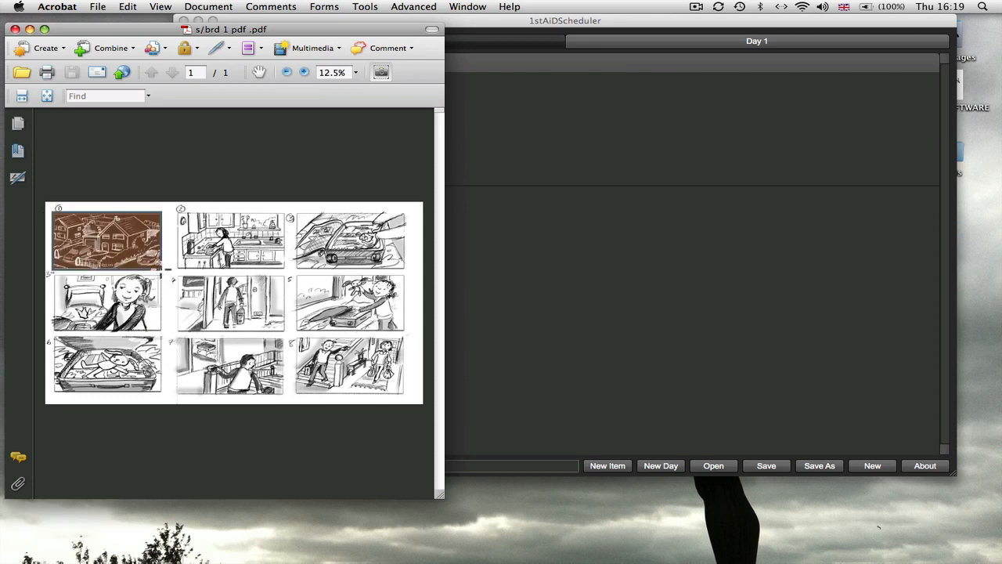
pyautogui.click(598, 464)
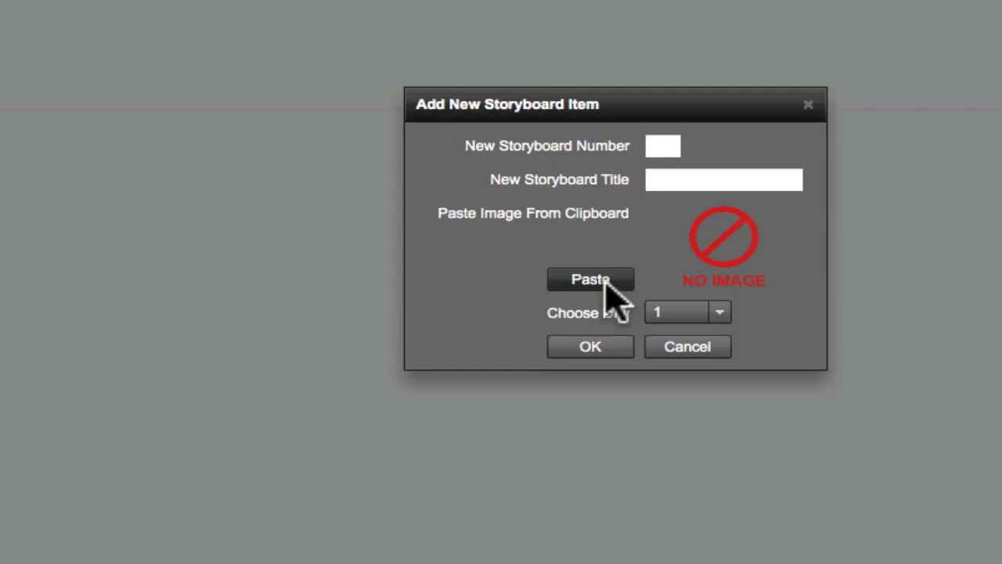
pyautogui.click(559, 282)
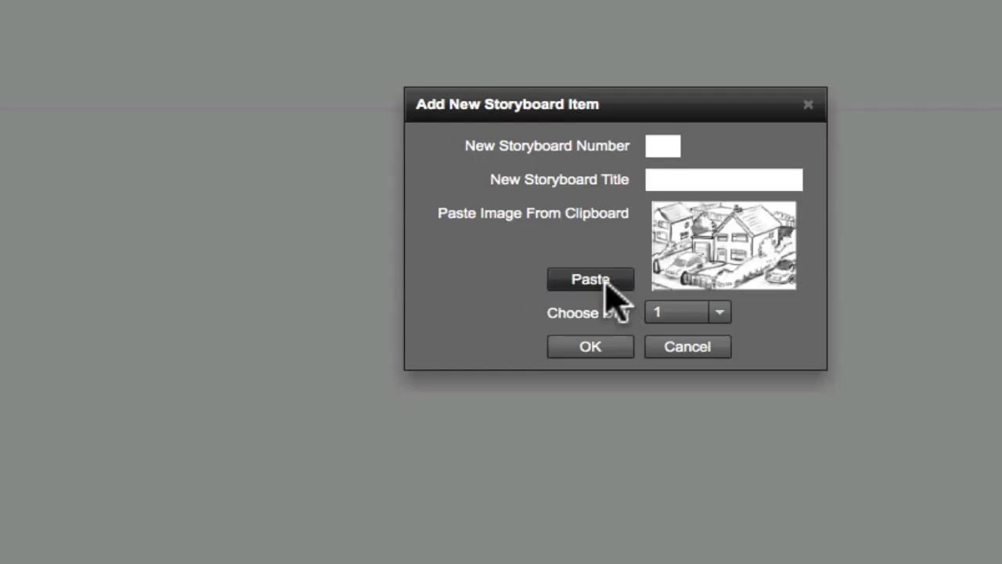
# Give the new storyboard item number 1 and the title "ext house", and add it to Day 1.
pyautogui.click(663, 179)
pyautogui.write('ext h')
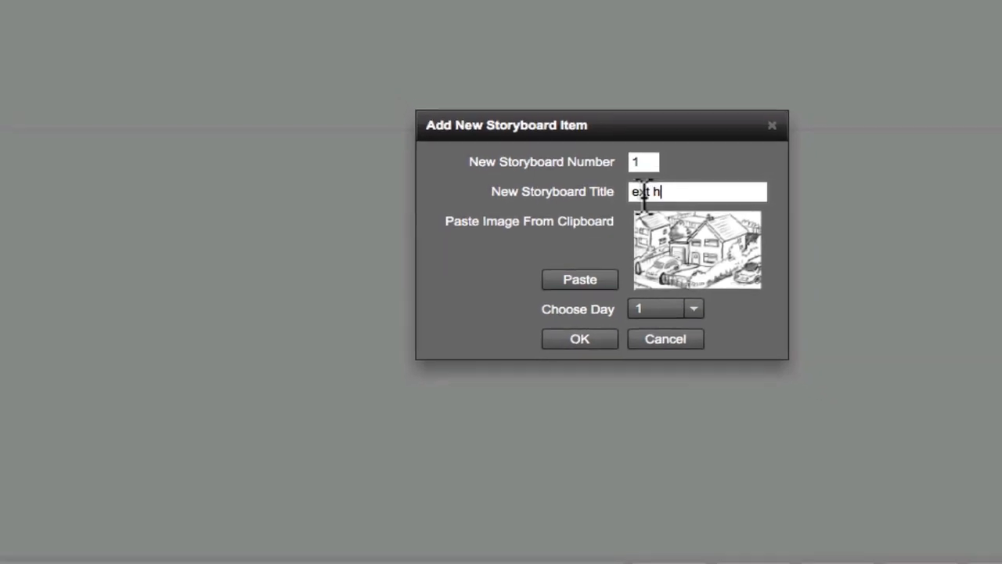
pyautogui.write('ouse')
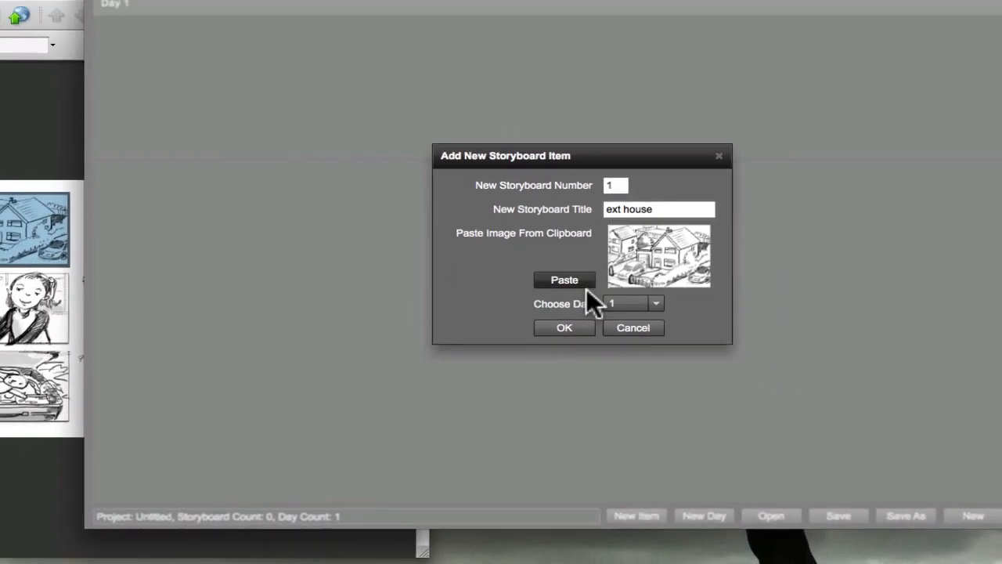
pyautogui.click(565, 327)
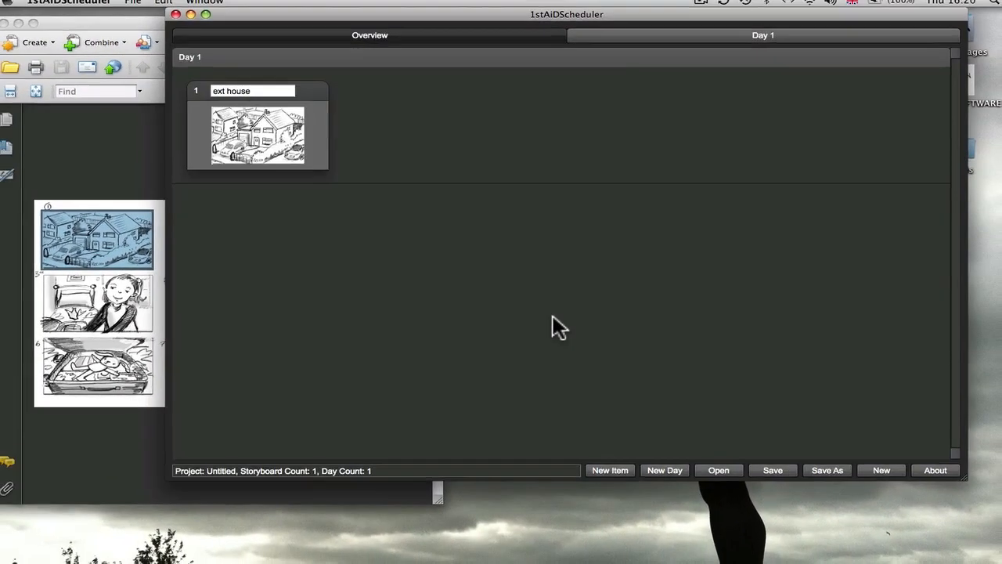
# Copy the kitchen frame from the PDF and add it to Day 1 as storyboard 2, titled "int kitchen".
pyautogui.moveTo(290, 117)
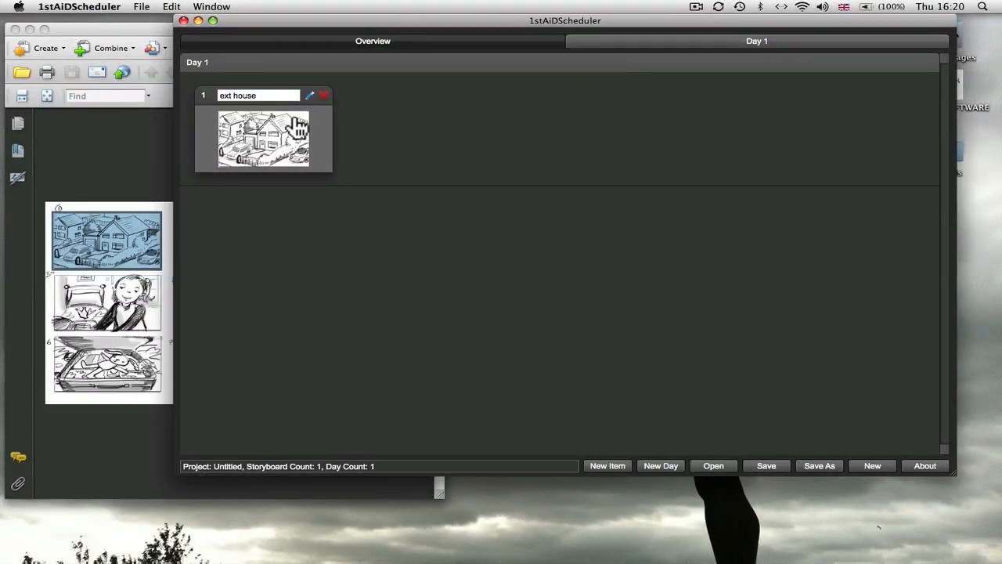
pyautogui.click(170, 324)
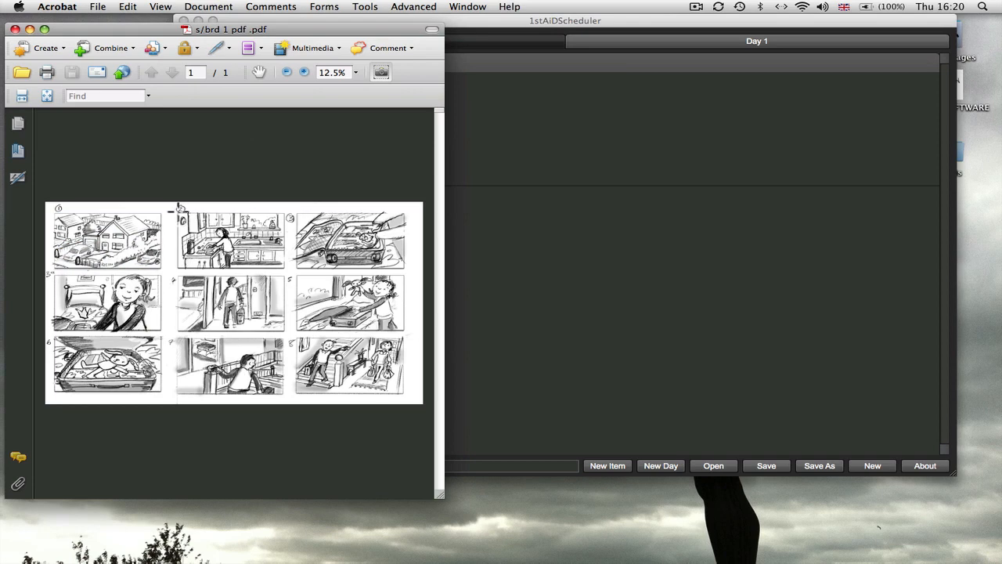
pyautogui.moveTo(178, 209); pyautogui.dragTo(284, 267)
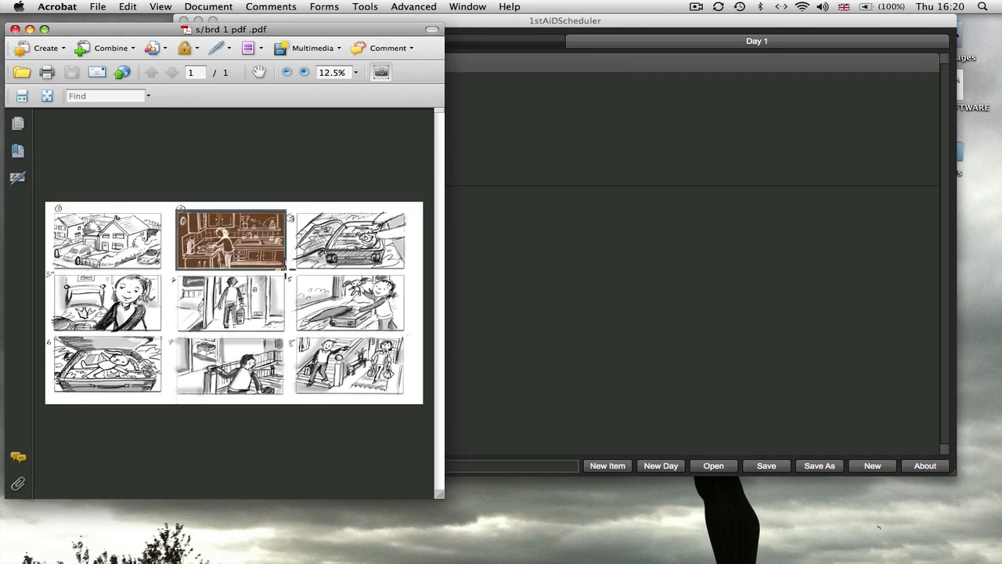
pyautogui.click(610, 464)
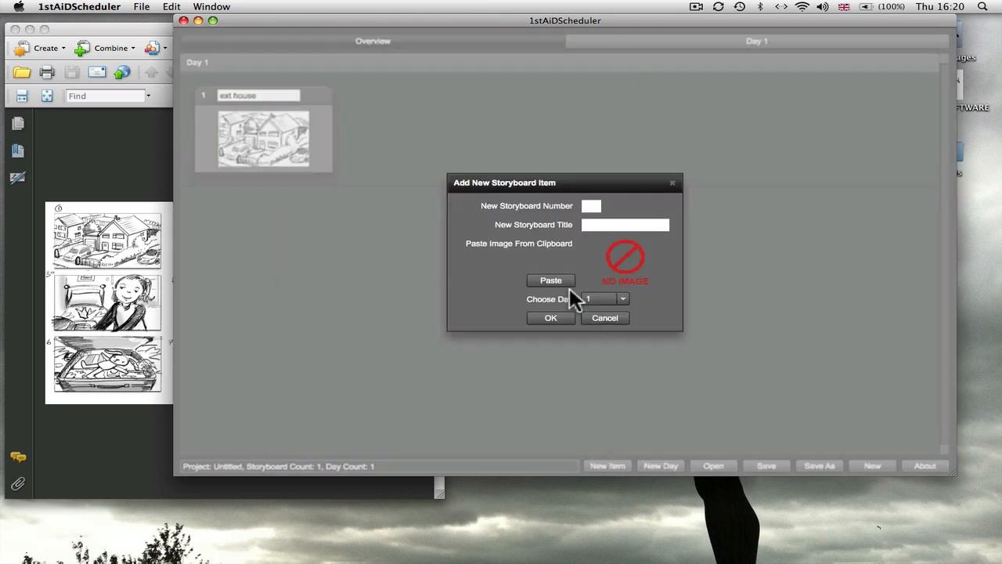
pyautogui.click(552, 281)
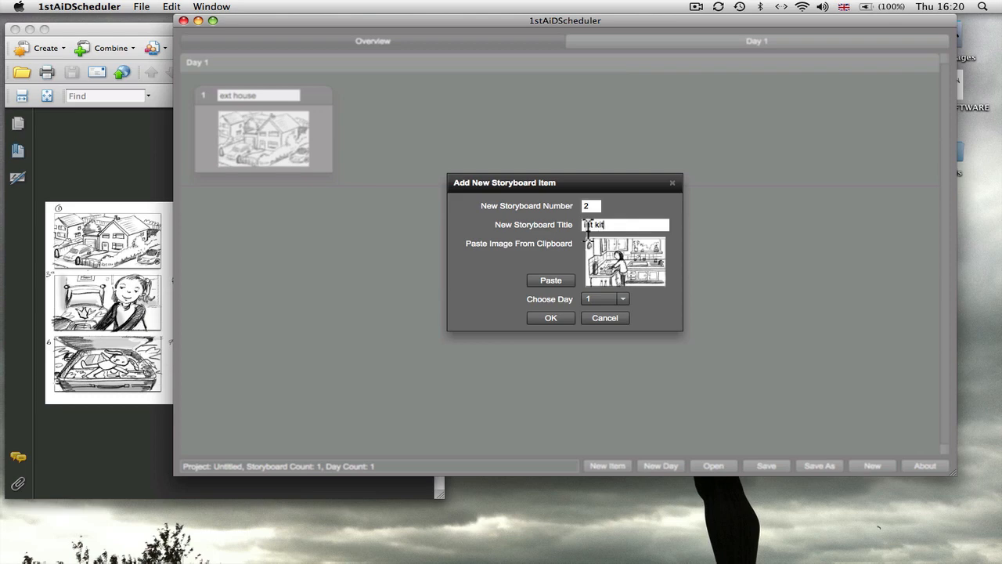
pyautogui.click(552, 317)
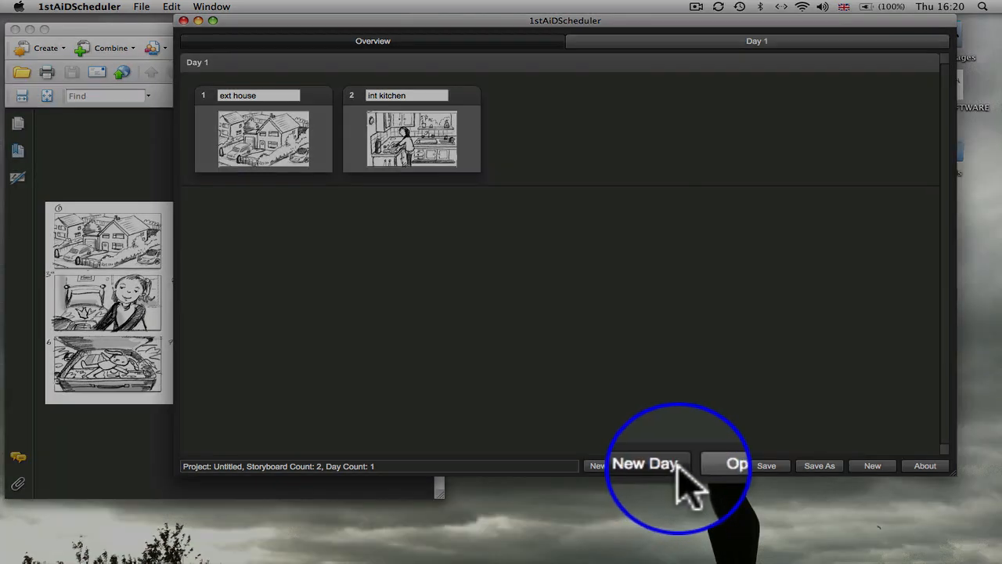
# Add Day 2 and Day 3 to the schedule.
pyautogui.click(678, 465)
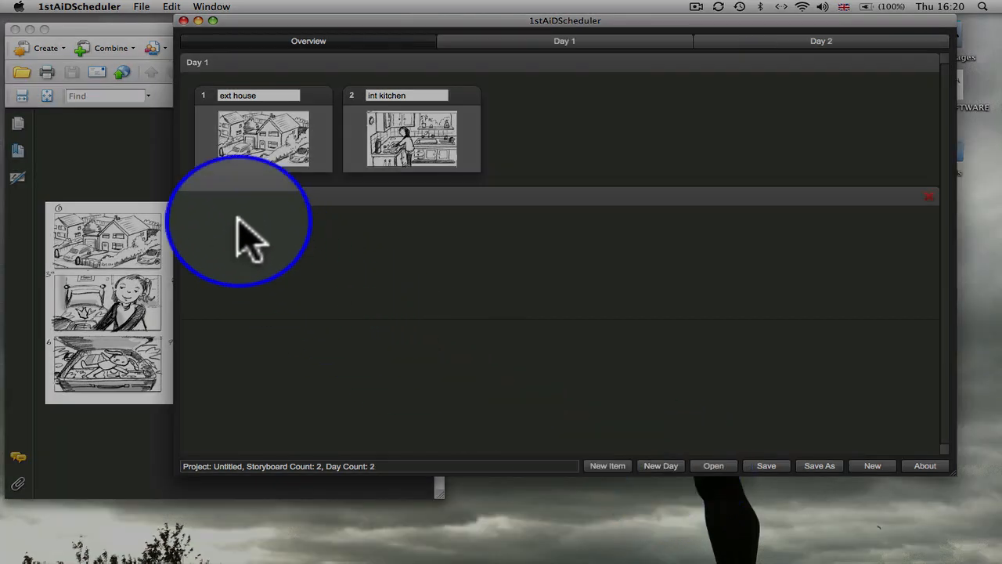
pyautogui.click(669, 466)
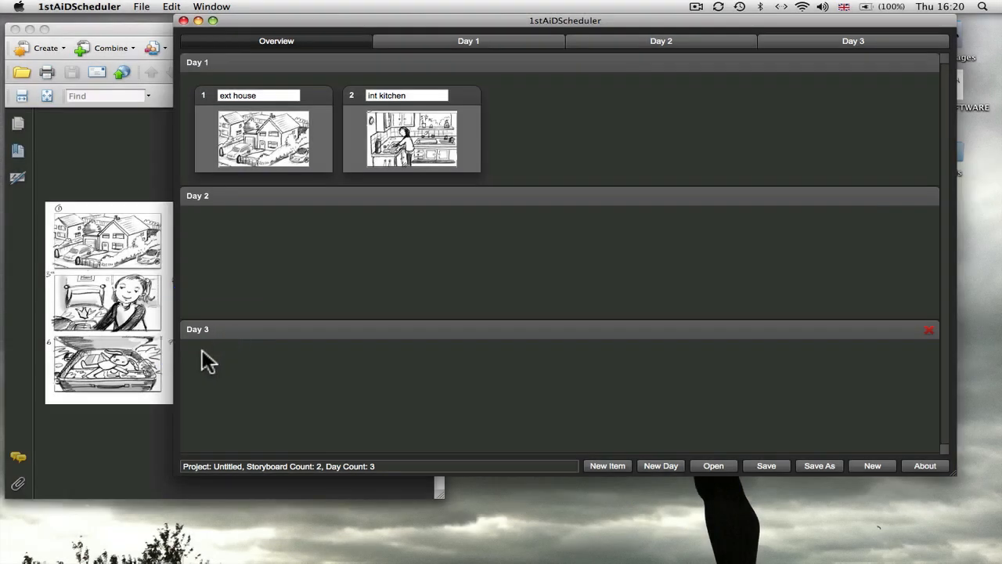
# Copy the open suitcase frame from the PDF and paste it into a new 1stAiDScheduler storyboard item.
pyautogui.click(164, 368)
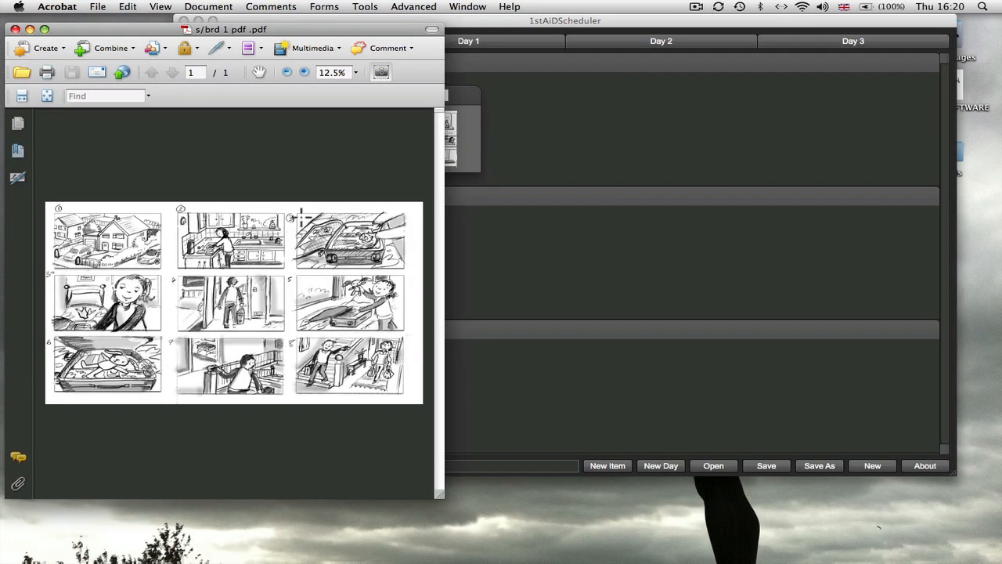
pyautogui.moveTo(297, 211); pyautogui.dragTo(407, 268)
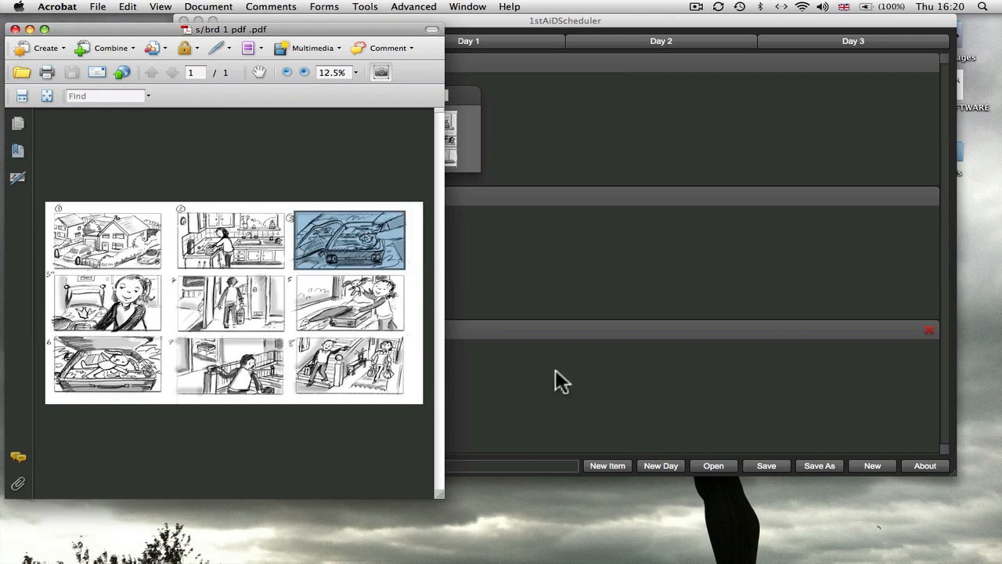
pyautogui.click(607, 465)
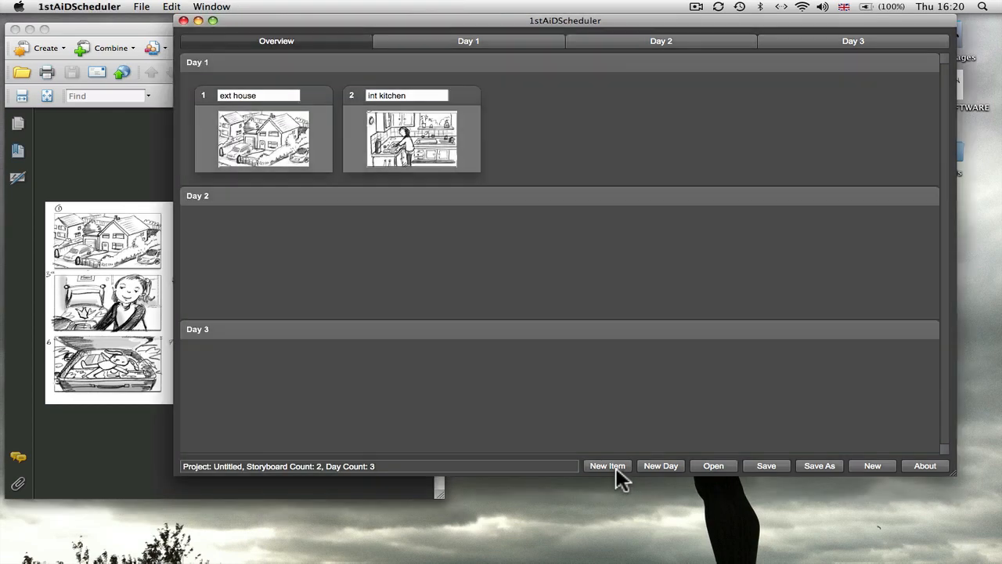
pyautogui.click(616, 469)
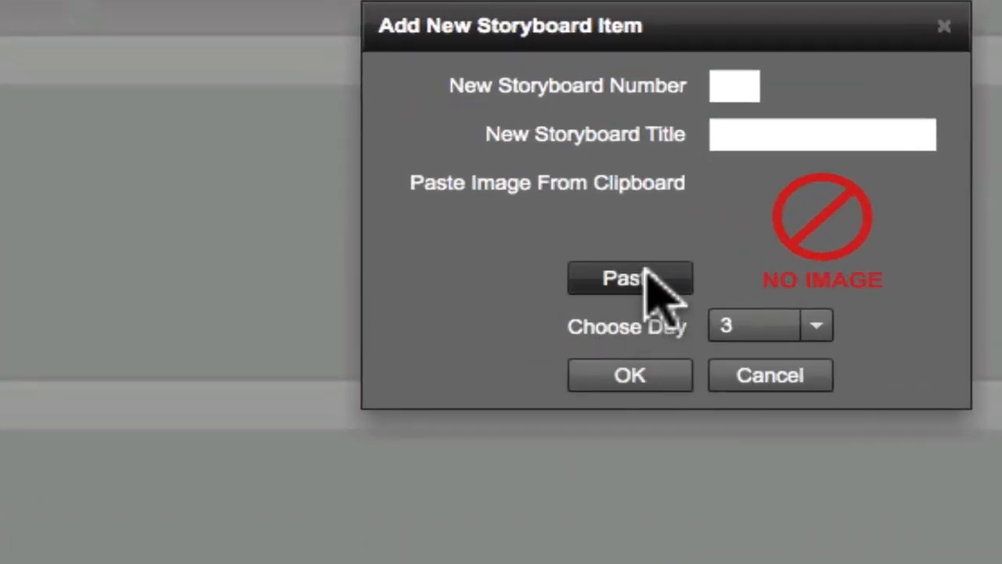
pyautogui.click(647, 270)
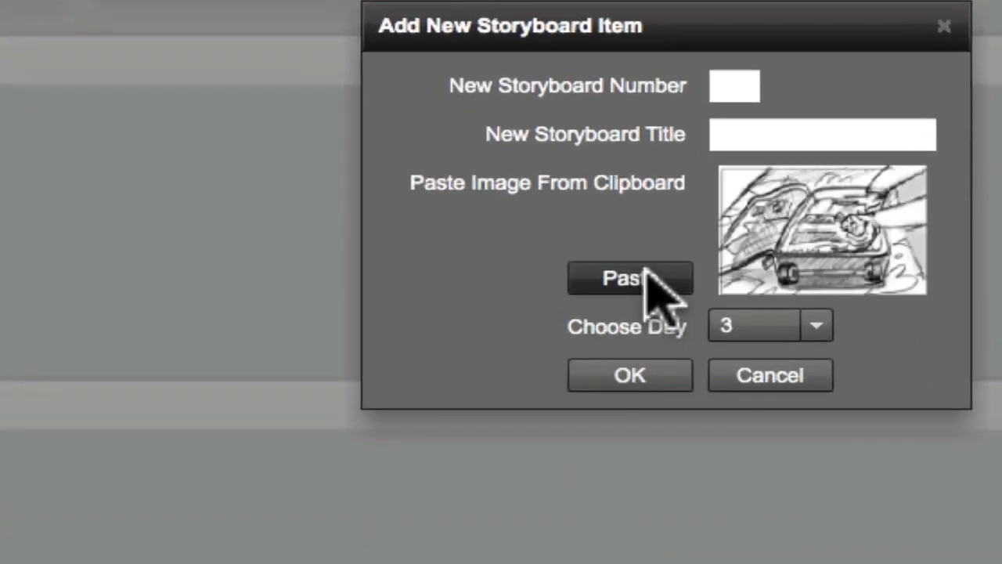
# Assign the suitcase storyboard item to Day 1 and add it without a number or title.
pyautogui.click(816, 325)
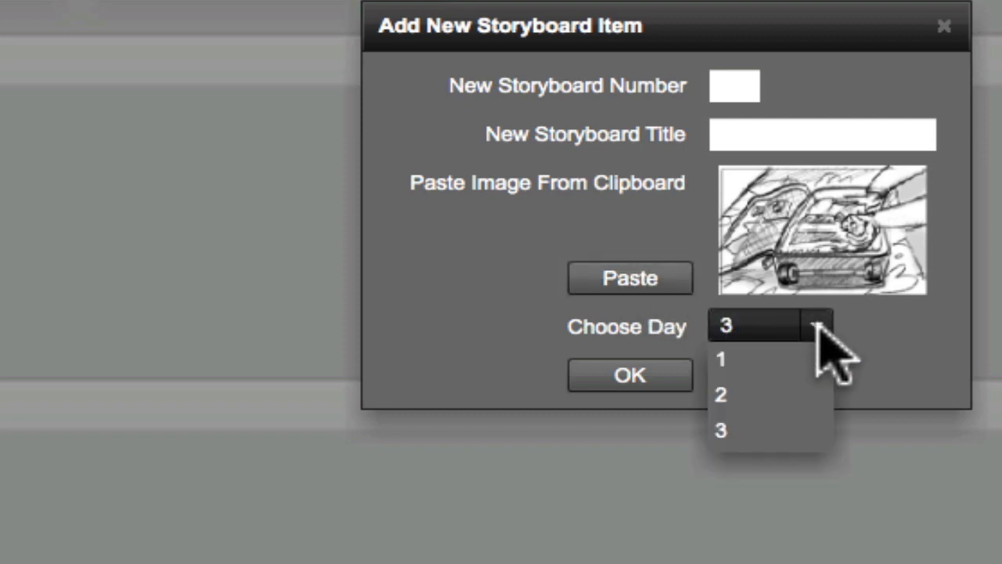
pyautogui.click(751, 360)
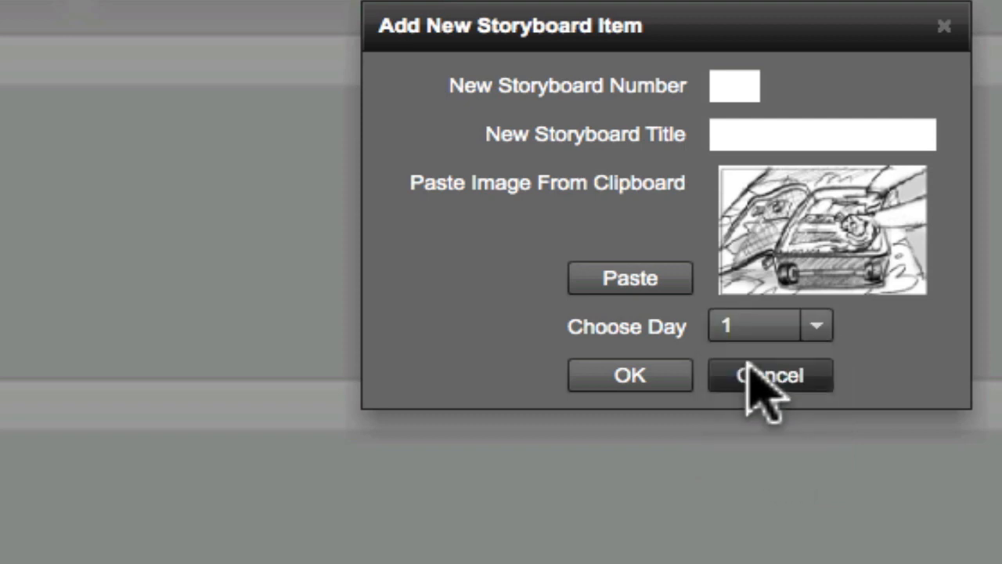
pyautogui.click(643, 375)
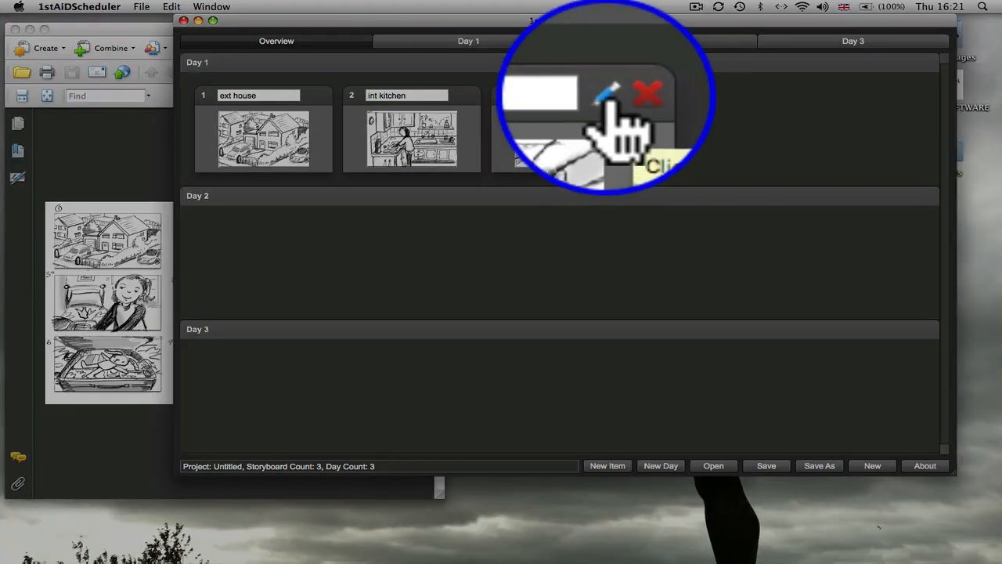
# Edit the suitcase storyboard item and set its number to 3.
pyautogui.click(605, 96)
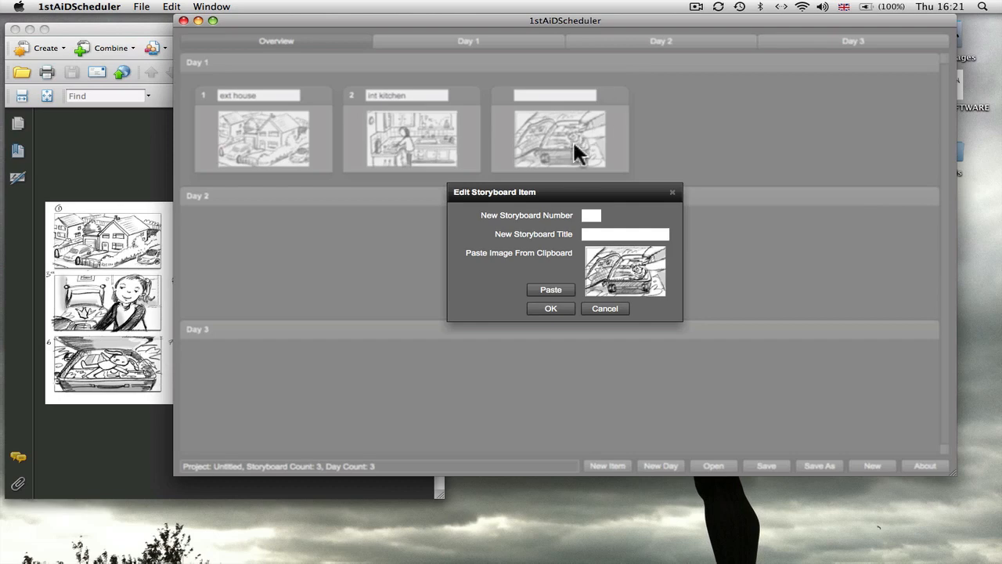
pyautogui.click(595, 218)
pyautogui.write('3')
pyautogui.click(551, 308)
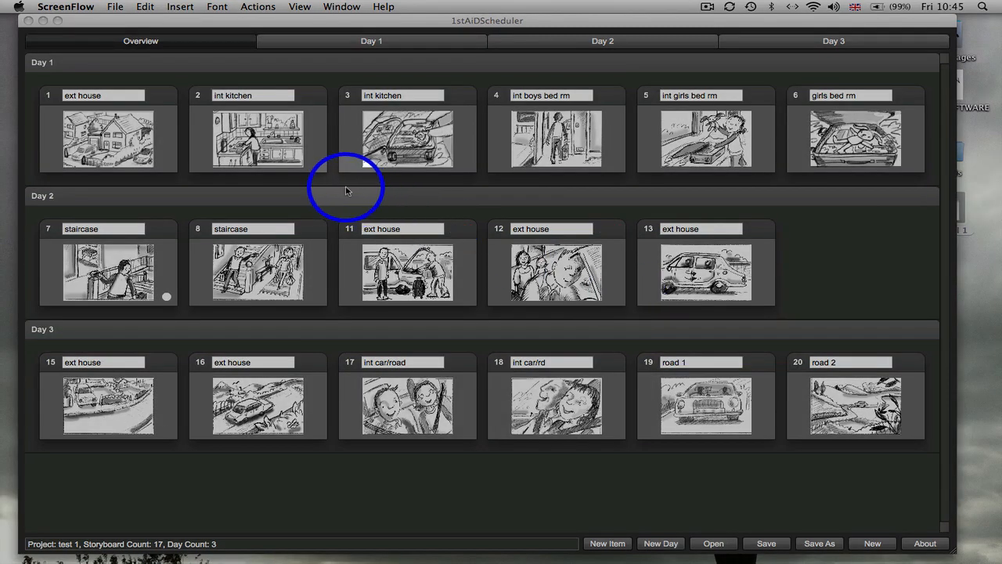
# Move storyboard 4 to the end of Day 2, storyboard 19 to the end of Day 1, and storyboard 20 ahead of storyboard 6.
pyautogui.click(557, 141)
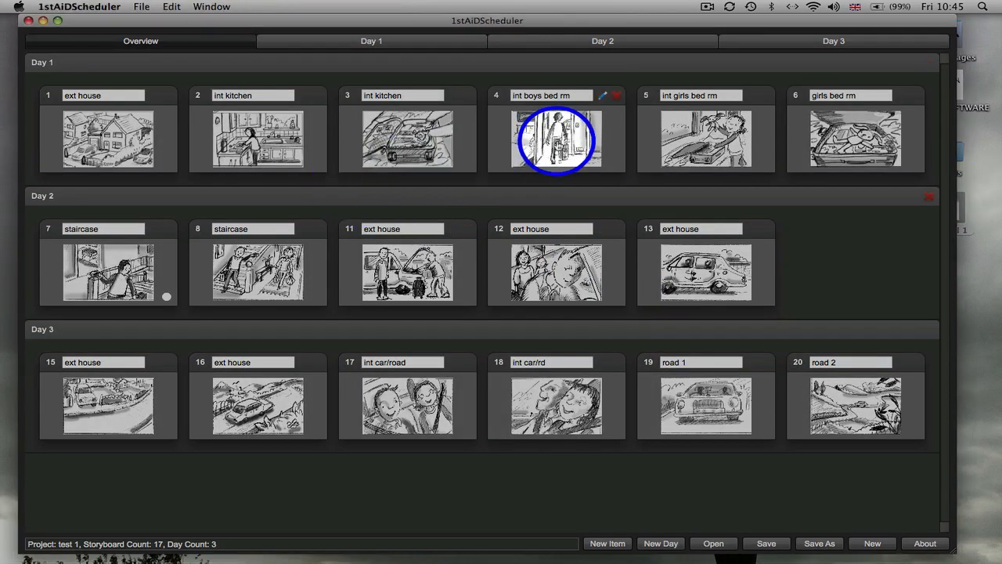
pyautogui.moveTo(557, 141); pyautogui.dragTo(865, 285)
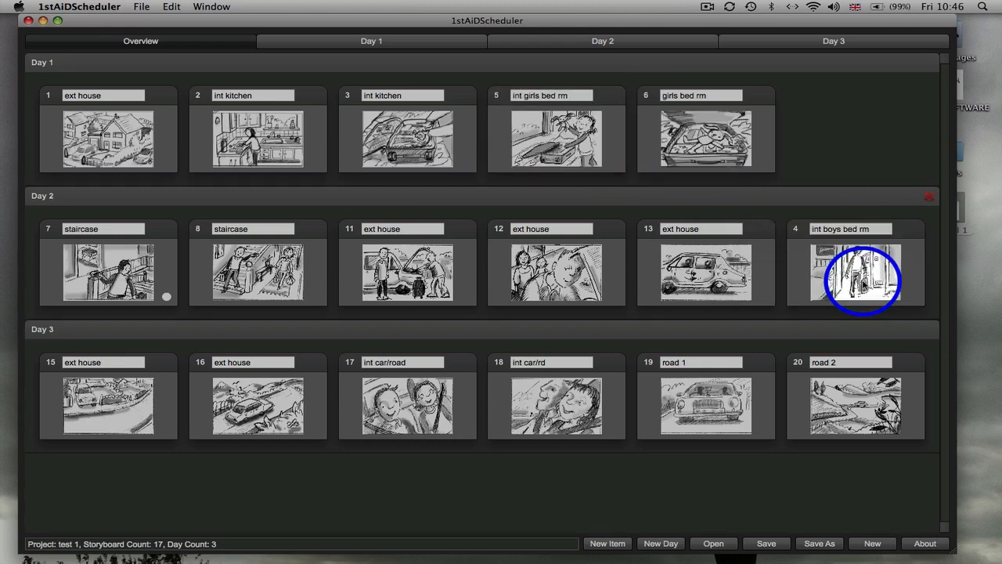
pyautogui.moveTo(700, 397); pyautogui.dragTo(847, 123)
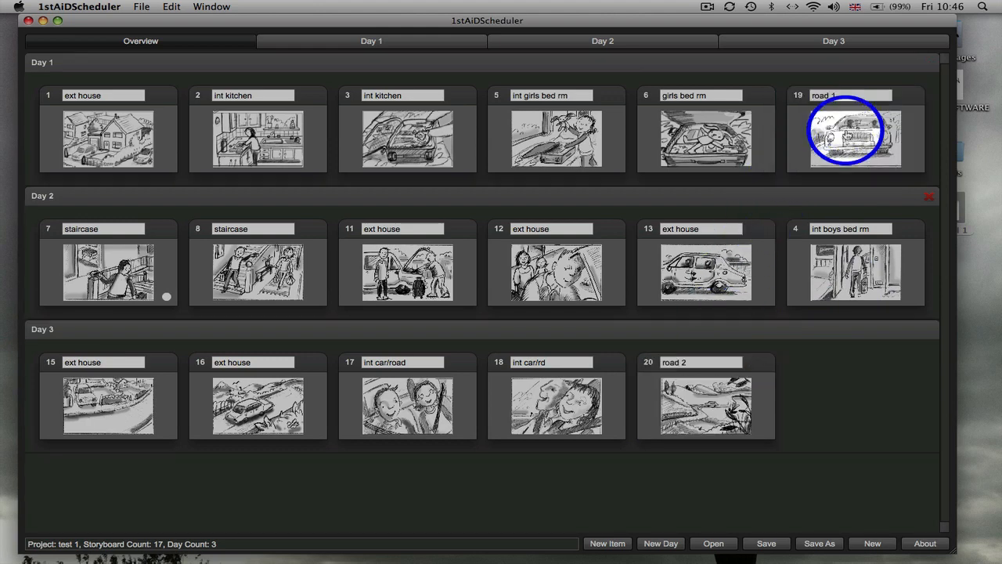
pyautogui.moveTo(702, 389); pyautogui.dragTo(699, 130)
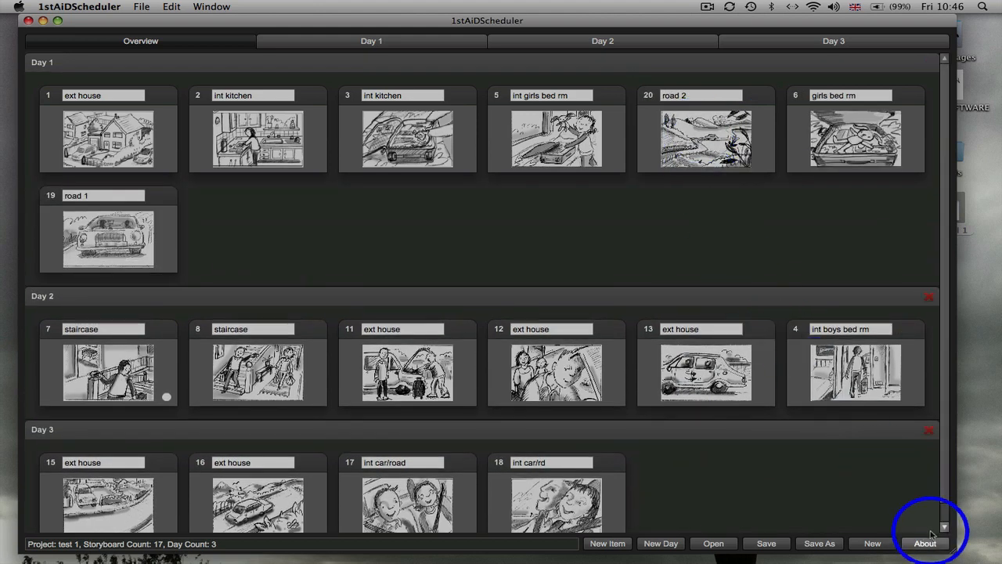
# Narrow the scheduler window, move storyboard 1 from Day 1 to Day 3 ahead of storyboard 18, and widen the window again.
pyautogui.moveTo(965, 551); pyautogui.dragTo(481, 518)
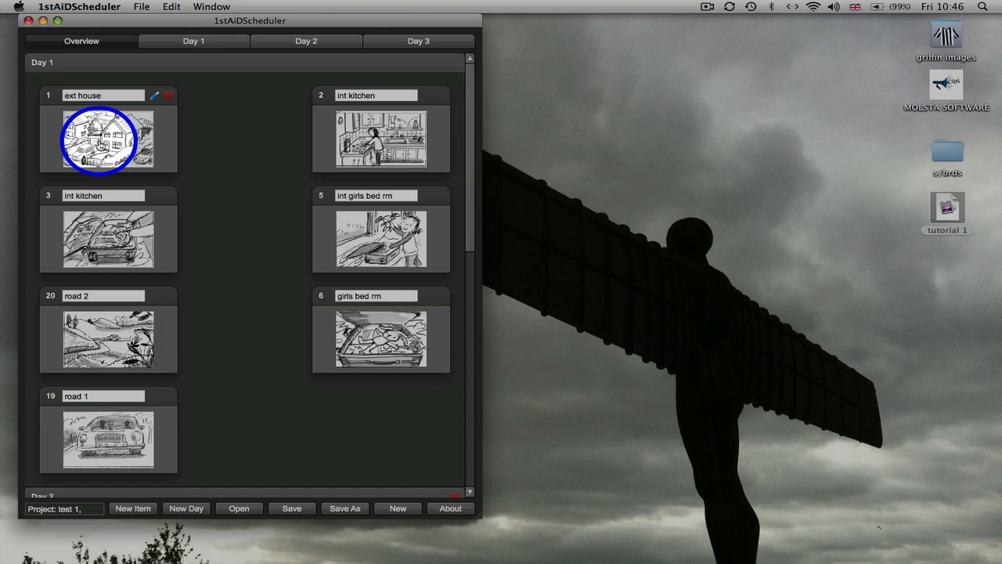
pyautogui.moveTo(100, 141); pyautogui.dragTo(317, 454)
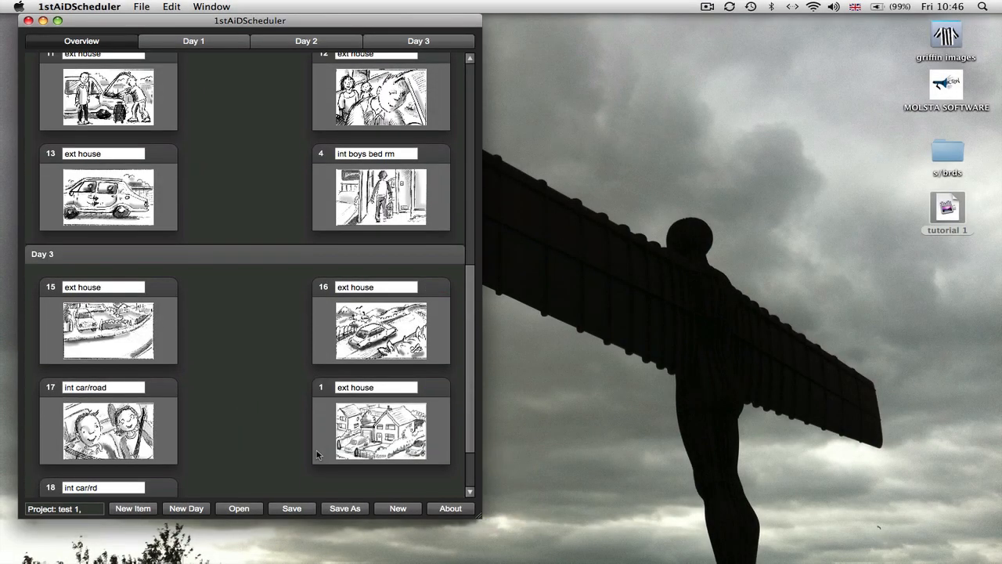
pyautogui.moveTo(478, 518); pyautogui.dragTo(979, 545)
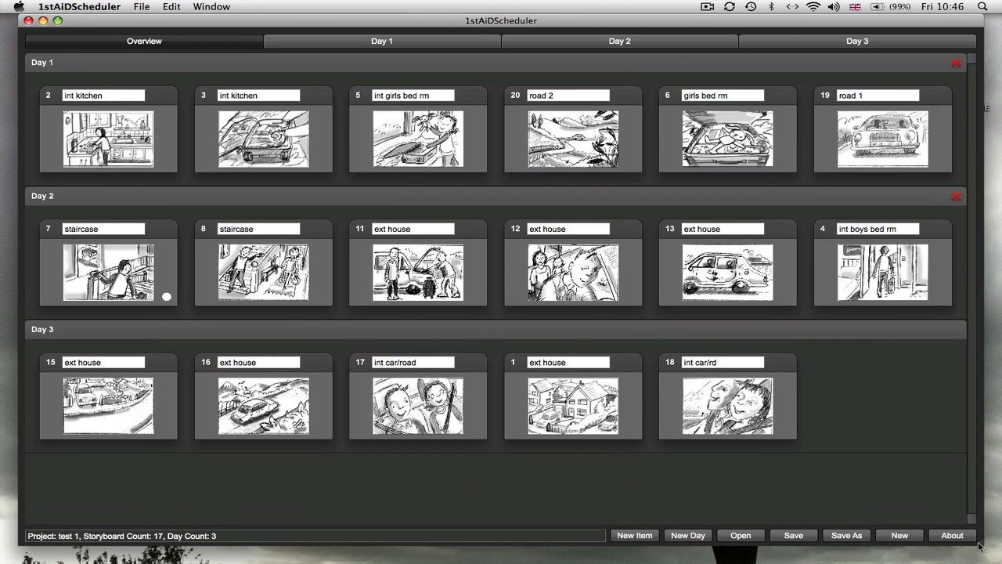
pyautogui.moveTo(137, 114)
pyautogui.moveTo(480, 381)
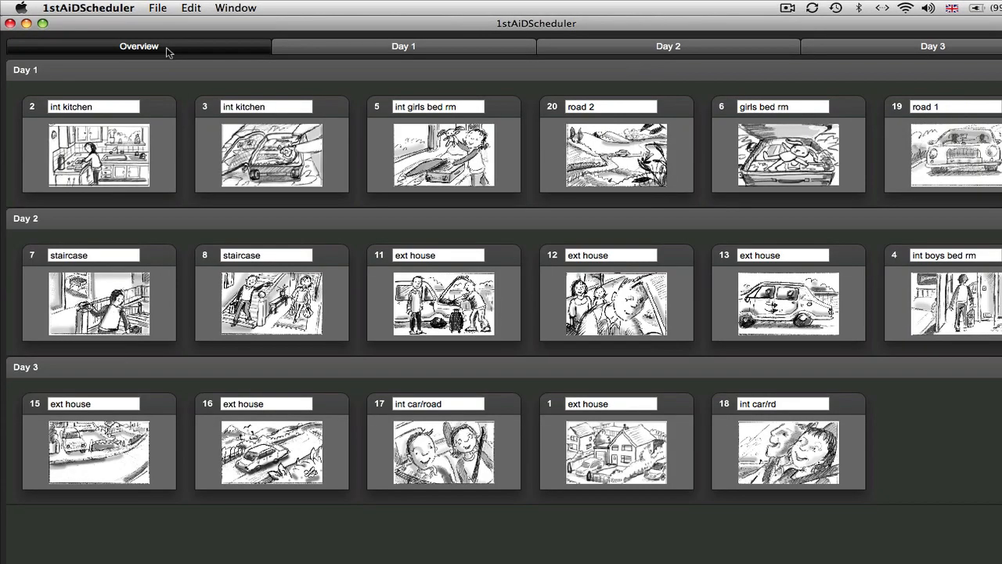
# Open the detailed schedule for Day 1.
pyautogui.click(317, 53)
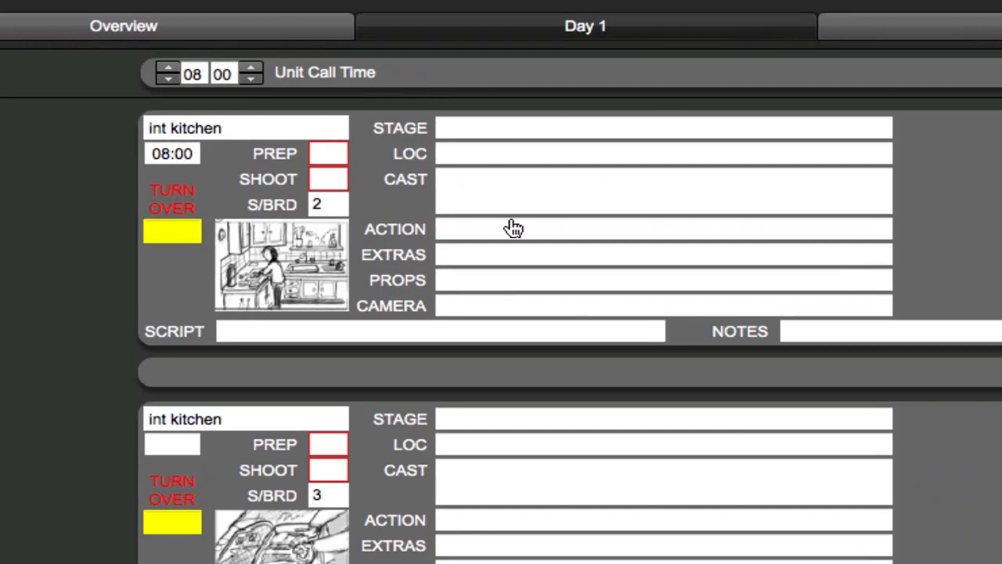
# Try lowering Day 1's unit call time to 02:00, and return it to 08:00.
pyautogui.click(169, 78)
pyautogui.click(170, 77)
pyautogui.click(170, 77)
pyautogui.click(170, 77)
pyautogui.click(170, 77)
pyautogui.click(169, 77)
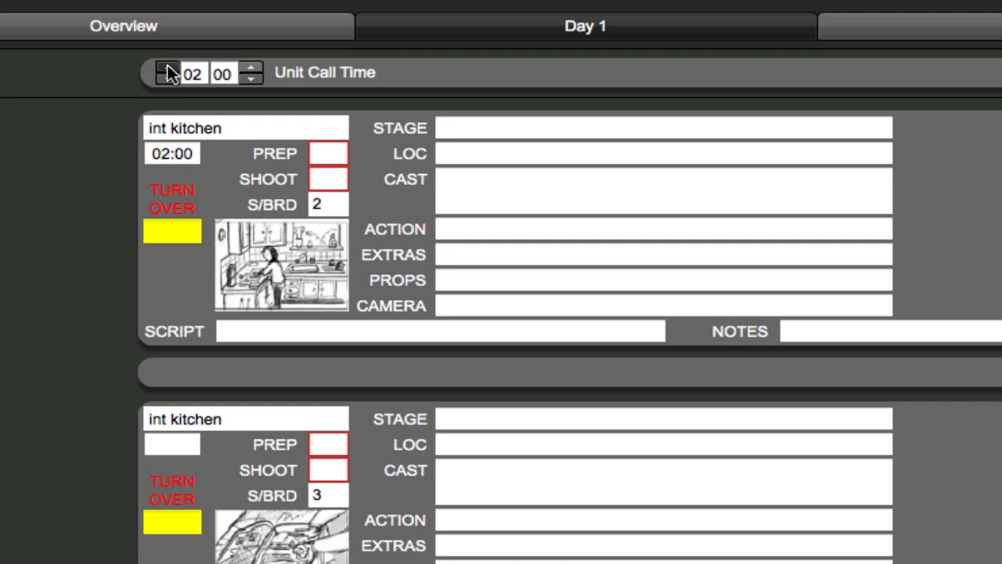
pyautogui.click(168, 68)
pyautogui.click(168, 68)
pyautogui.click(168, 68)
pyautogui.click(168, 67)
pyautogui.click(167, 68)
pyautogui.click(167, 68)
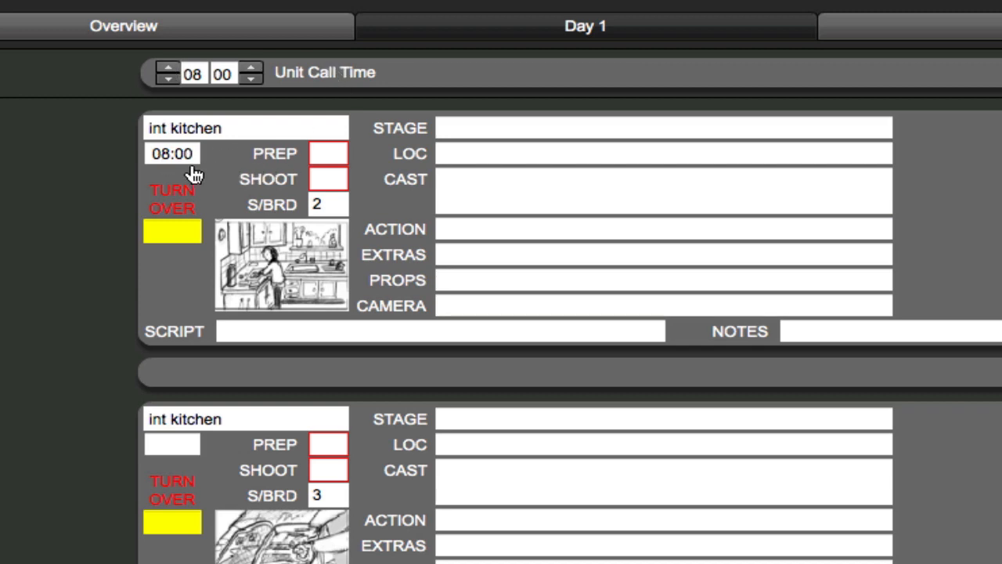
# Set both the prep and shoot times of storyboard 2 (int kitchen) to 30 minutes.
pyautogui.click(330, 154)
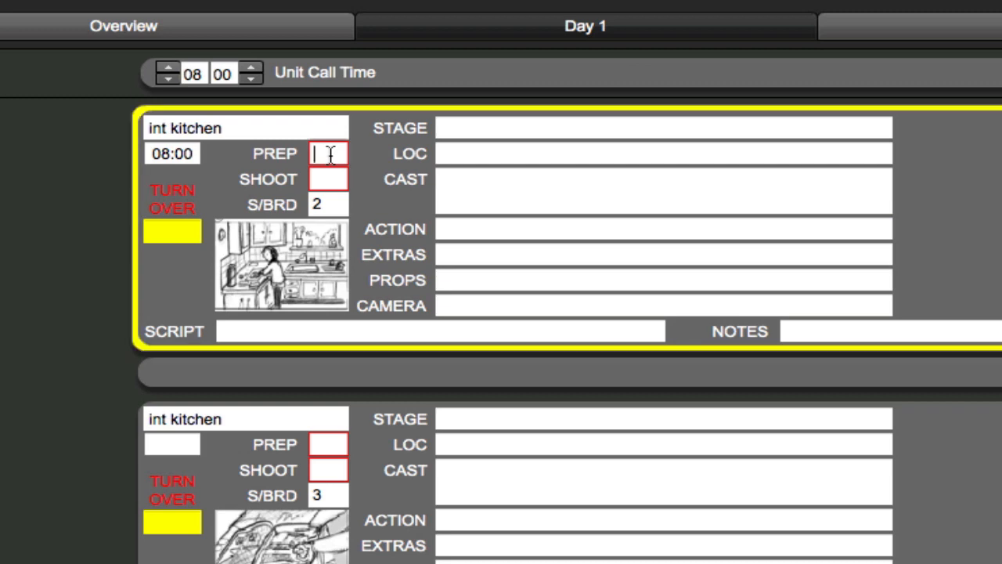
pyautogui.write('30')
pyautogui.click(325, 179)
pyautogui.write('30')
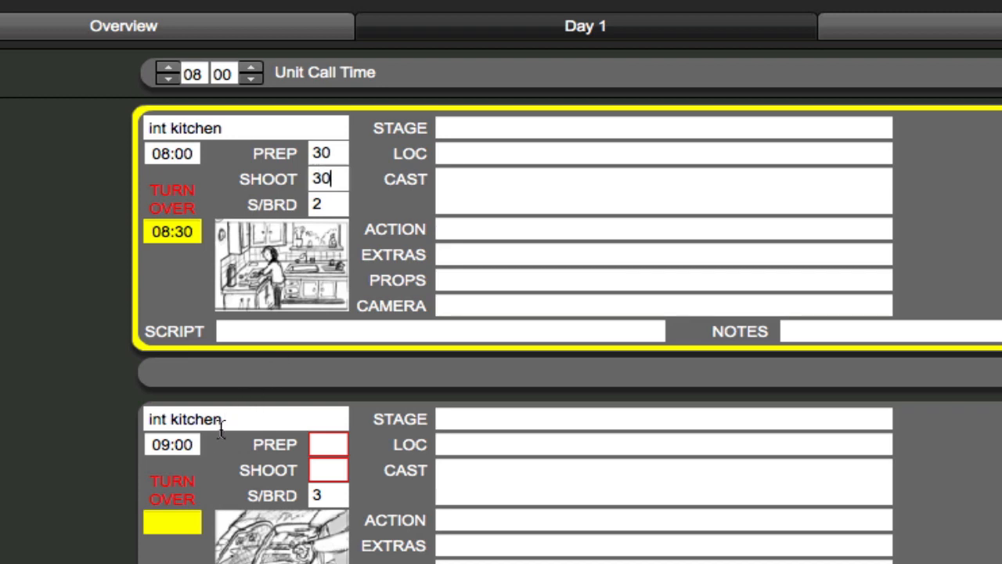
# Set both the prep and shoot times of storyboard 3 (int kitchen) to 15 minutes.
pyautogui.click(328, 446)
pyautogui.write('15')
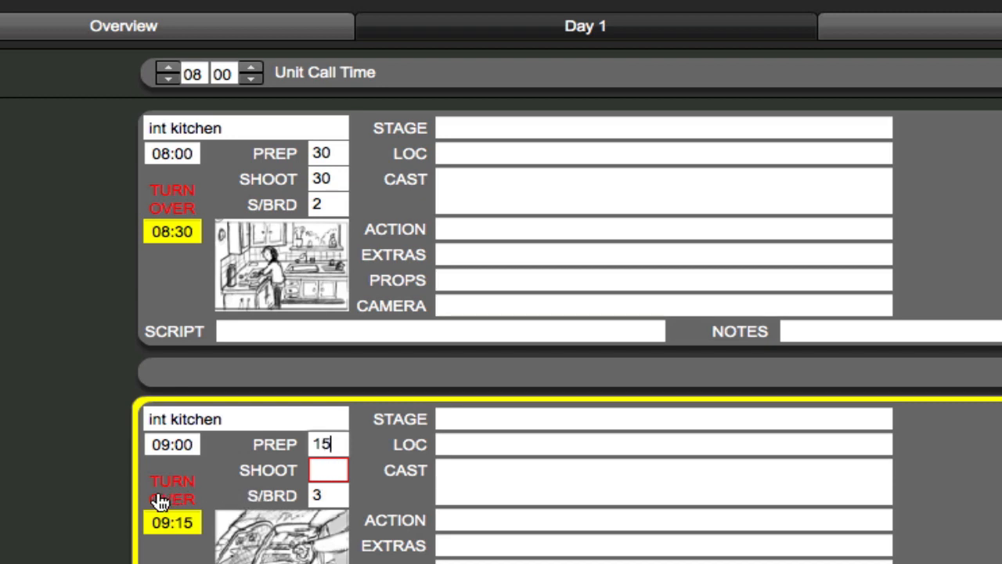
pyautogui.click(317, 470)
pyautogui.write('15')
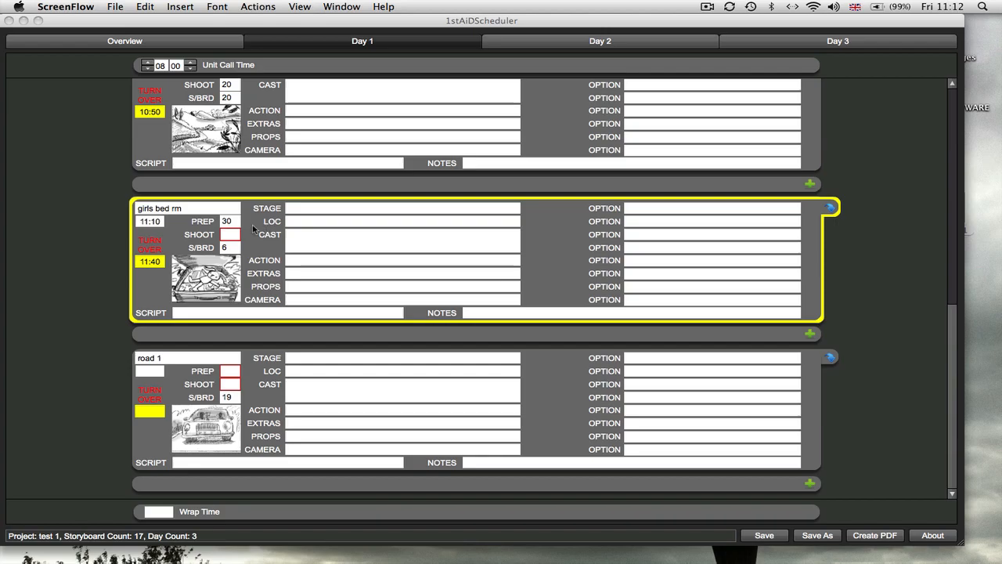
# Set the shoot time of storyboard 6 to 30, and the prep and shoot times of storyboard 19 to 30 each.
pyautogui.click(229, 234)
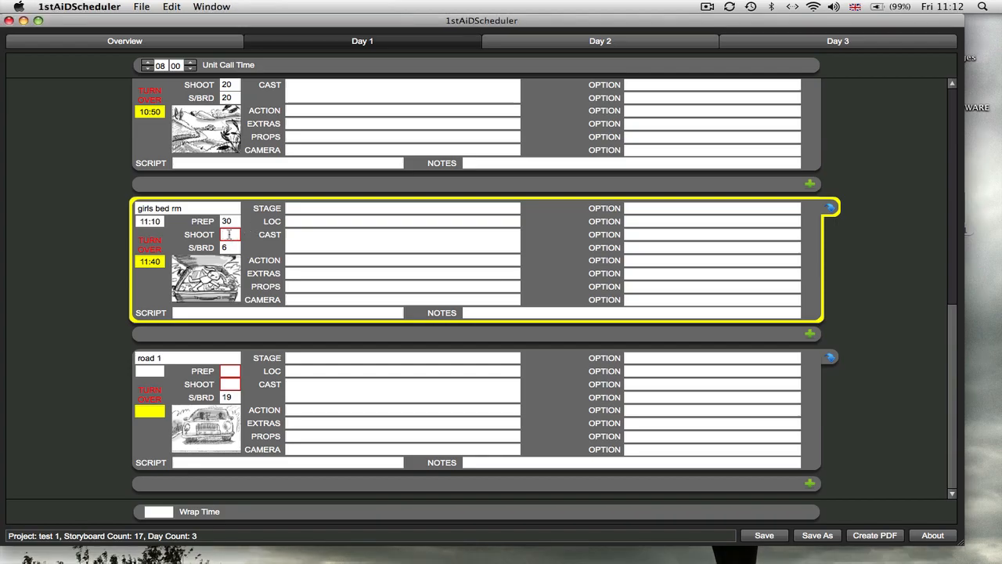
pyautogui.write('30')
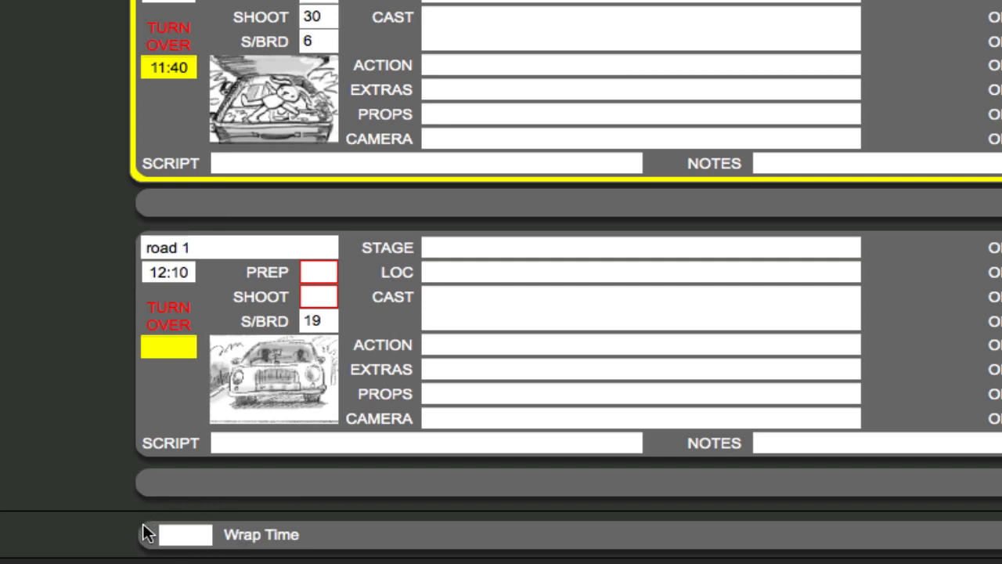
pyautogui.click(314, 272)
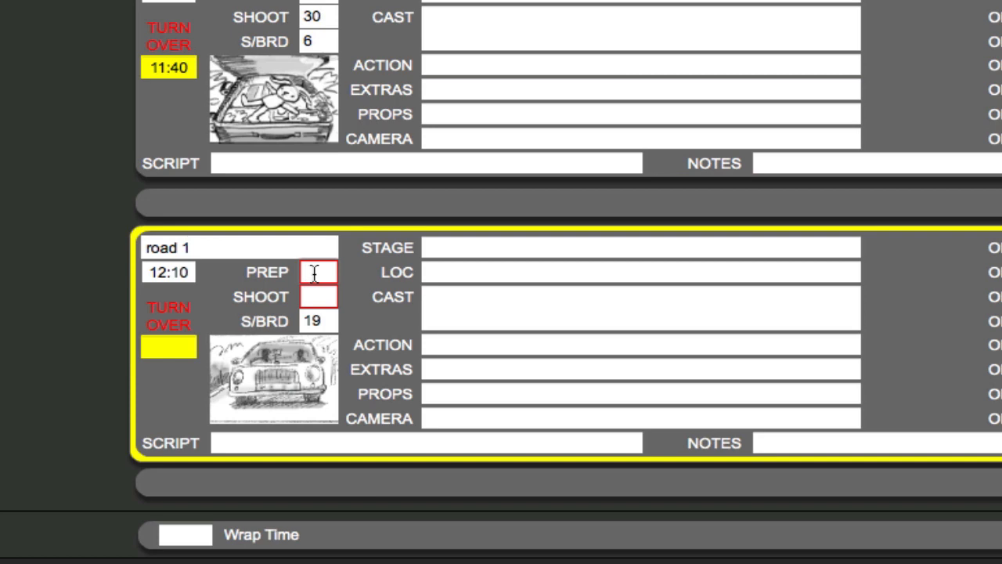
pyautogui.write('3030')
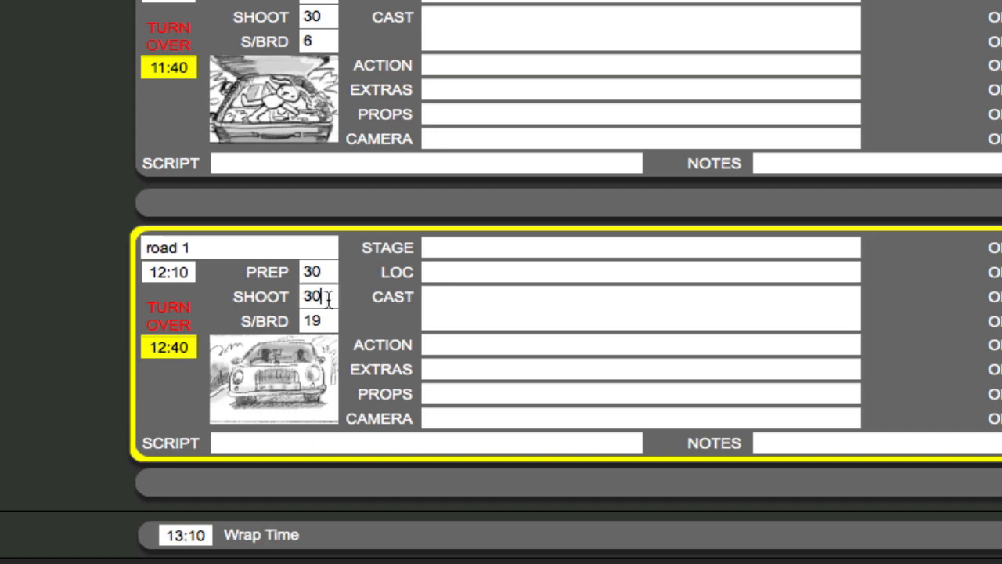
# Replace the shoot time of storyboard 19 (road 1), trying 45 and settling on 90.
pyautogui.press('BackSpace')
pyautogui.press('BackSpace')
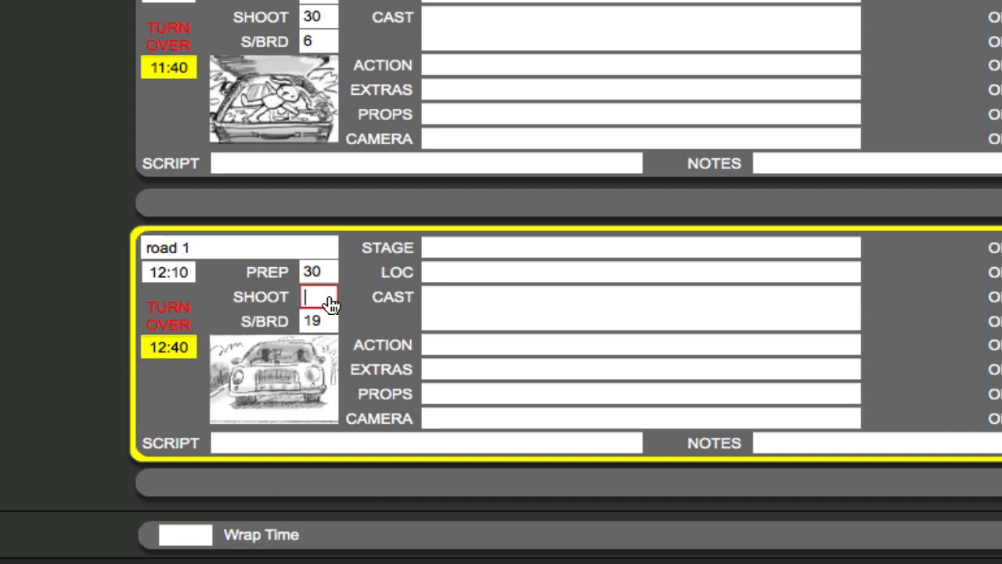
pyautogui.write('45')
pyautogui.press('BackSpace')
pyautogui.press('BackSpace')
pyautogui.write('90')
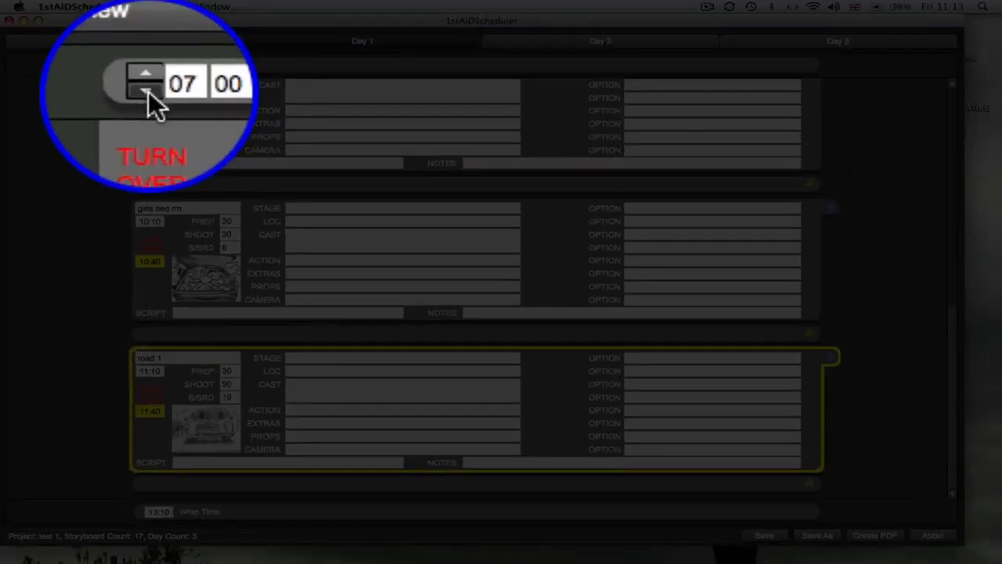
# Set Day 1's unit call time to 10:00.
pyautogui.click(146, 92)
pyautogui.click(146, 92)
pyautogui.click(148, 92)
pyautogui.click(148, 92)
pyautogui.click(148, 92)
pyautogui.click(148, 91)
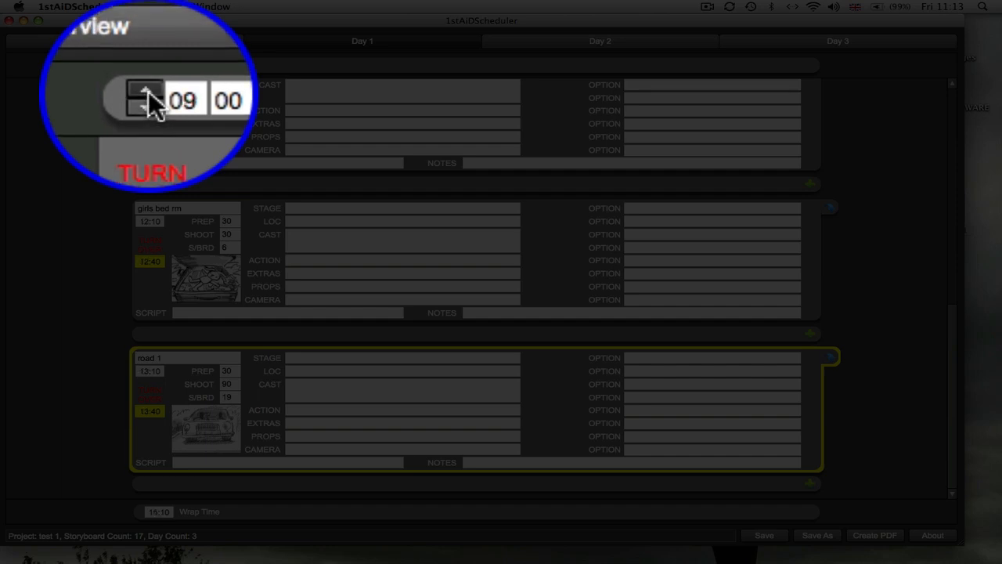
pyautogui.click(148, 91)
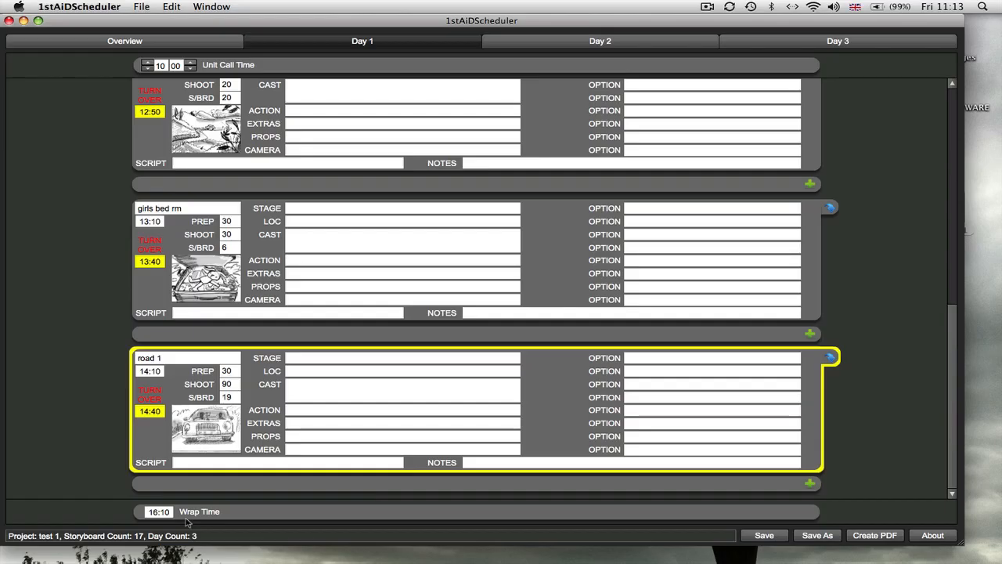
# Add an extra activity "lunch" with a duration of 60 between storyboards 5 and 20.
pyautogui.moveTo(951, 454); pyautogui.dragTo(952, 332)
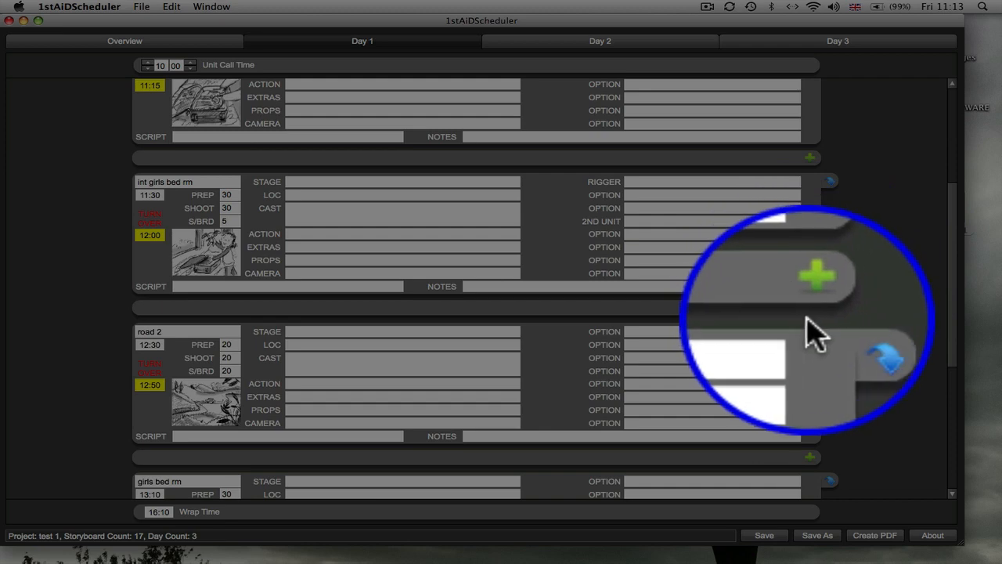
pyautogui.click(810, 308)
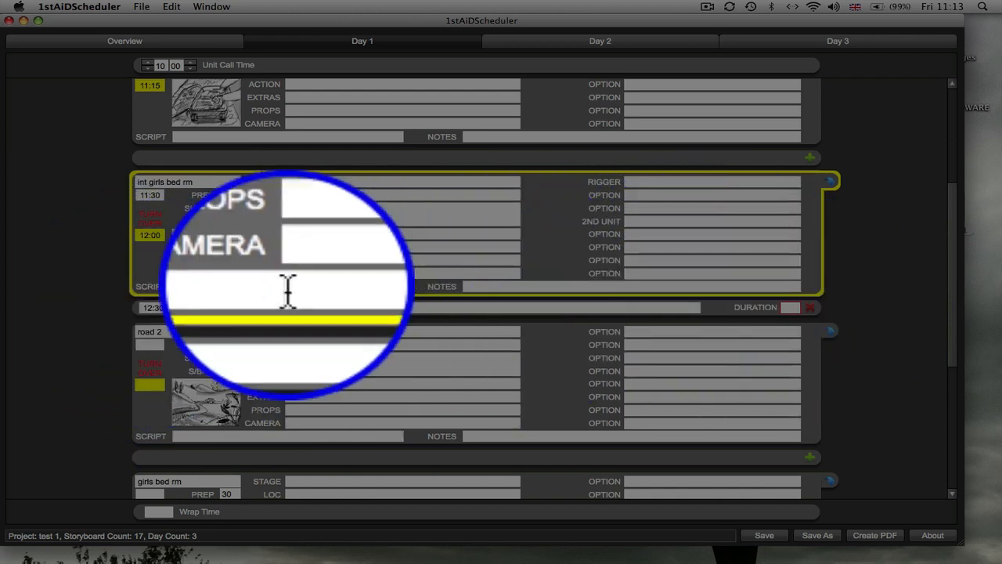
pyautogui.click(266, 307)
pyautogui.write('l')
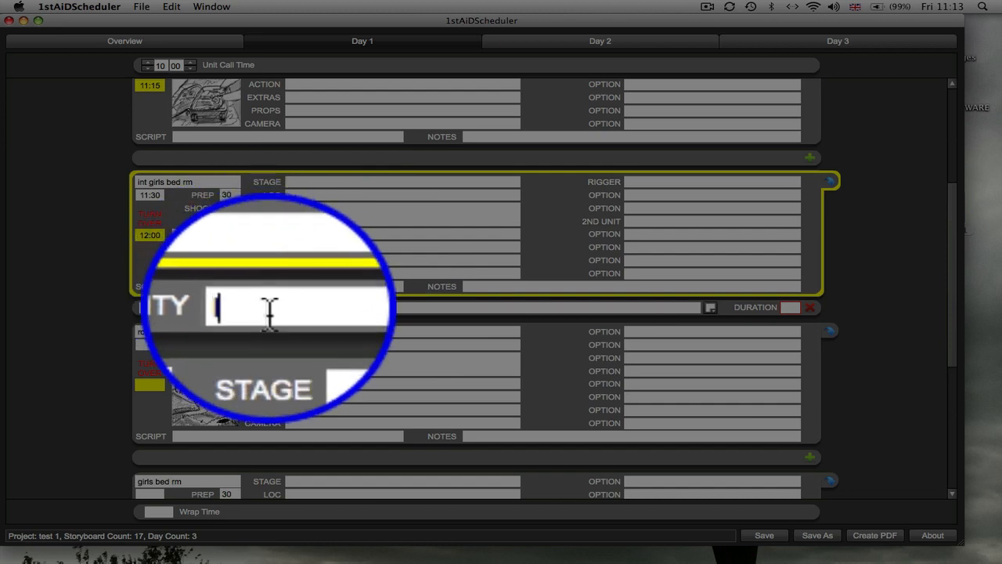
pyautogui.write('unch')
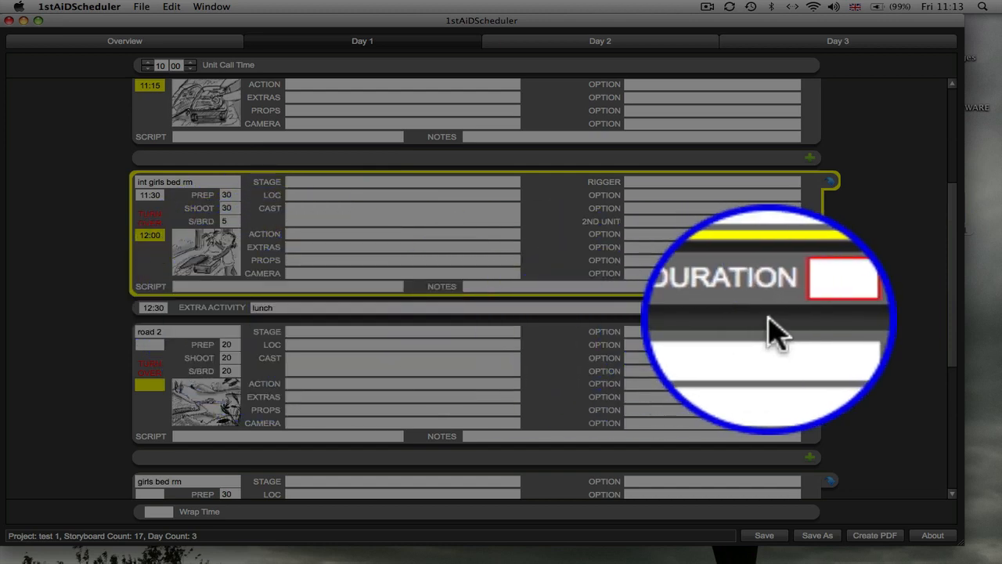
pyautogui.click(791, 312)
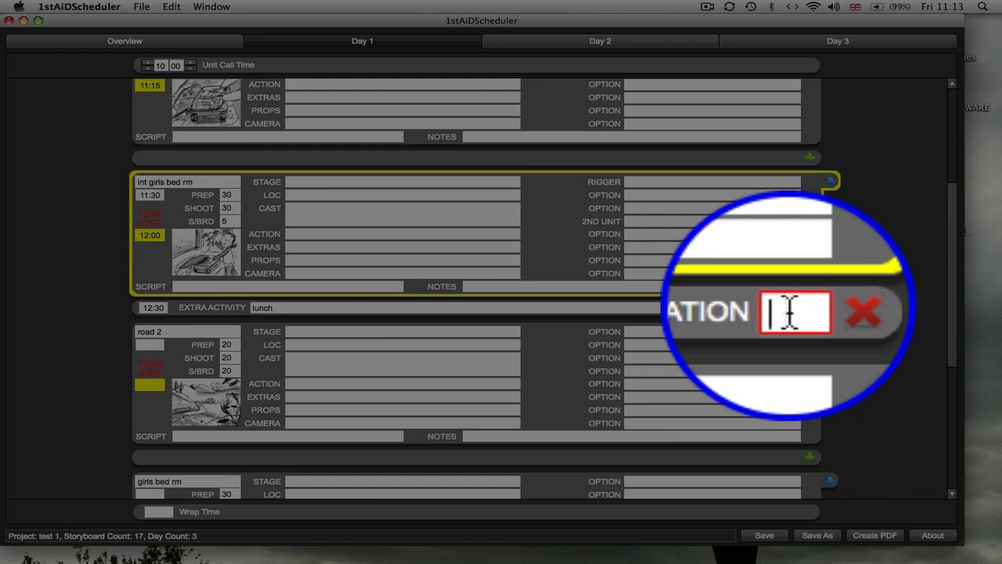
pyautogui.write('60')
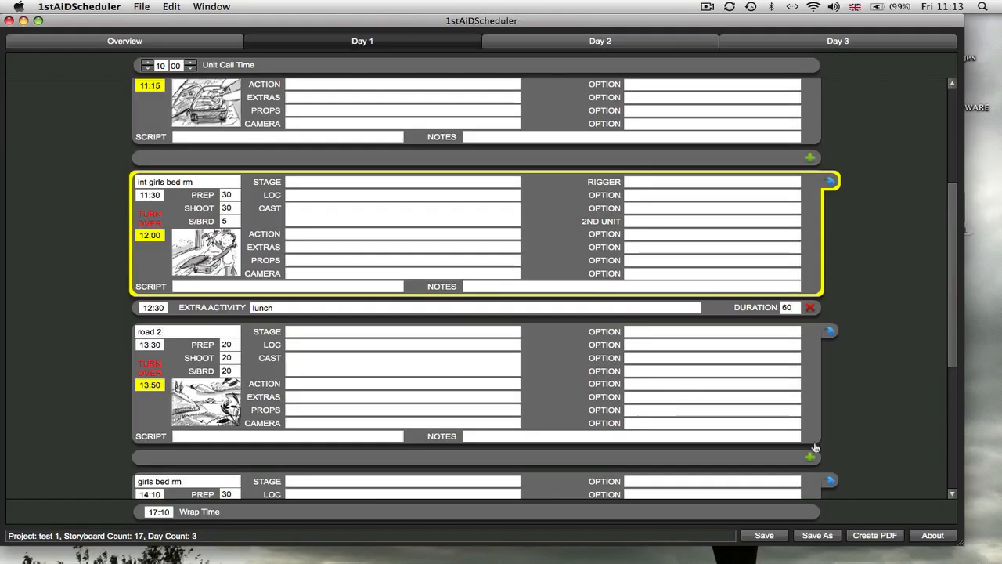
# Add an extra activity "unit move" with a duration of 45 after storyboard 20 (road 2).
pyautogui.click(810, 459)
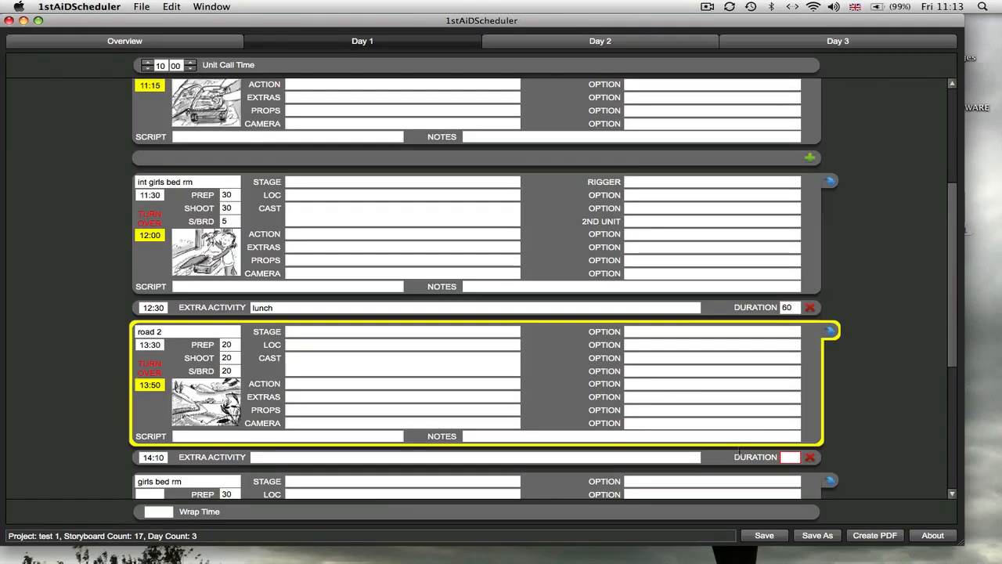
pyautogui.click(272, 457)
pyautogui.write('un')
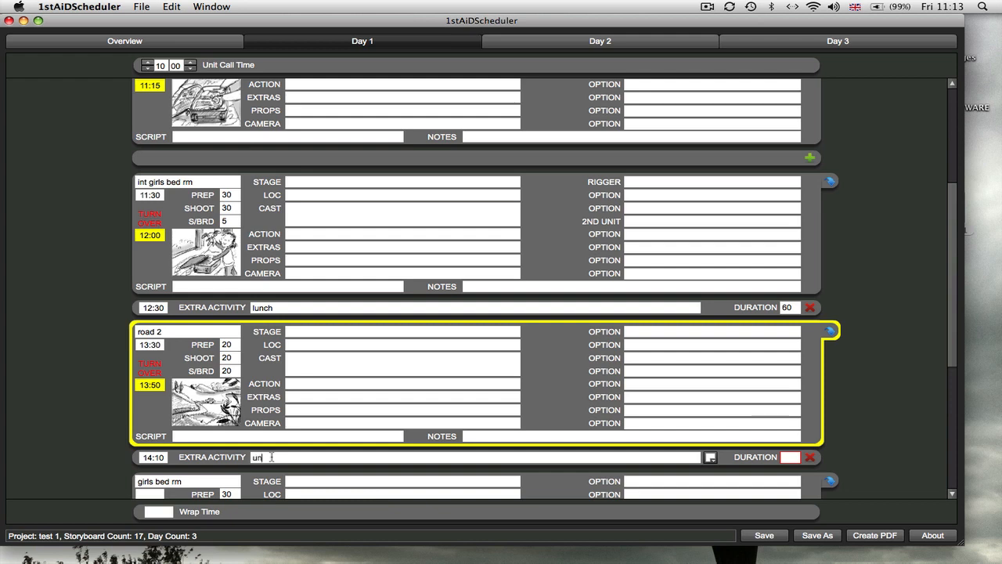
pyautogui.write('it move')
pyautogui.rightClick(786, 459)
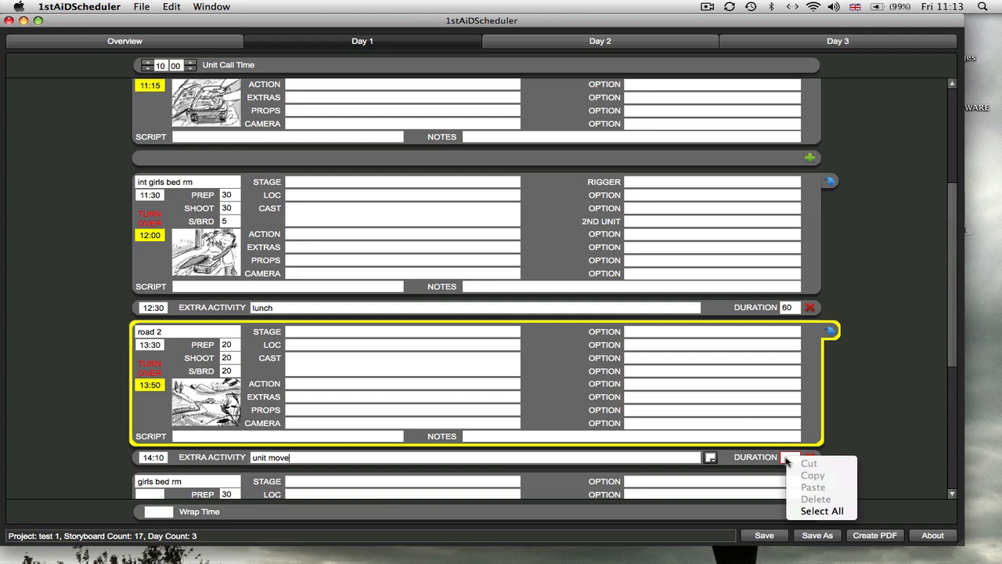
pyautogui.click(786, 458)
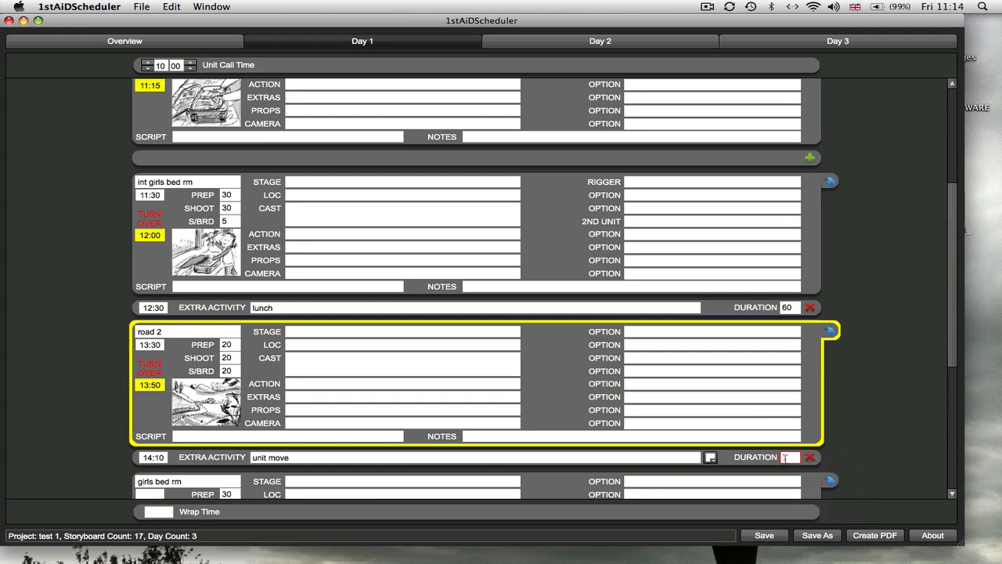
pyautogui.click(784, 458)
pyautogui.write('45')
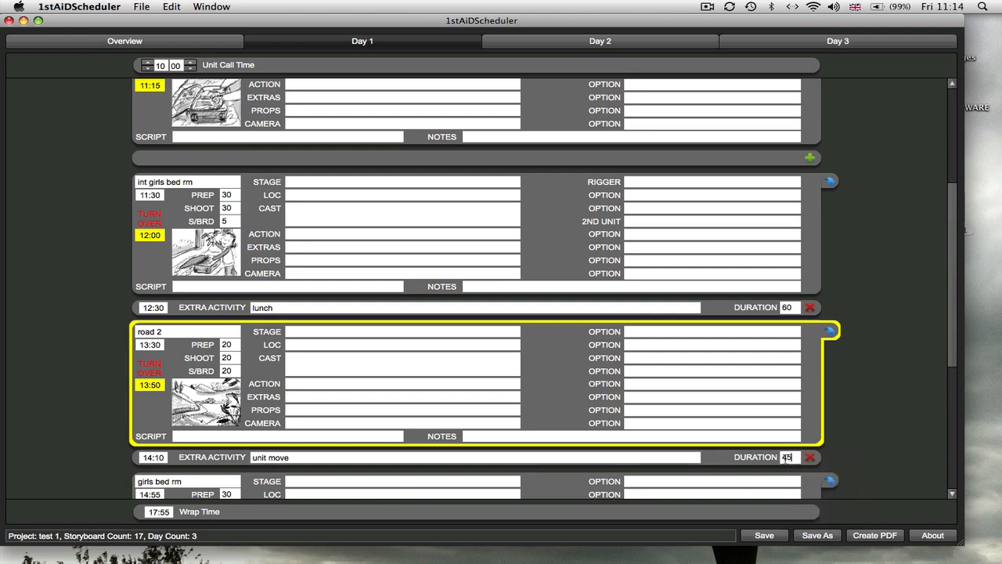
# Enter "mum" as the cast for storyboard 2 at the start of Day 1 and highlight the entry green.
pyautogui.moveTo(953, 329); pyautogui.dragTo(962, 452)
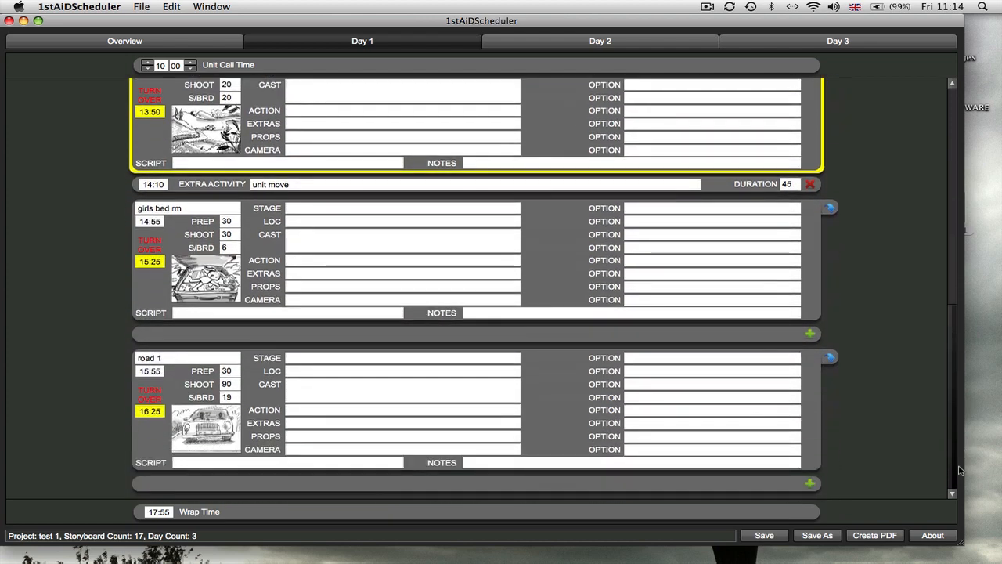
pyautogui.scroll(15, 934, 216)
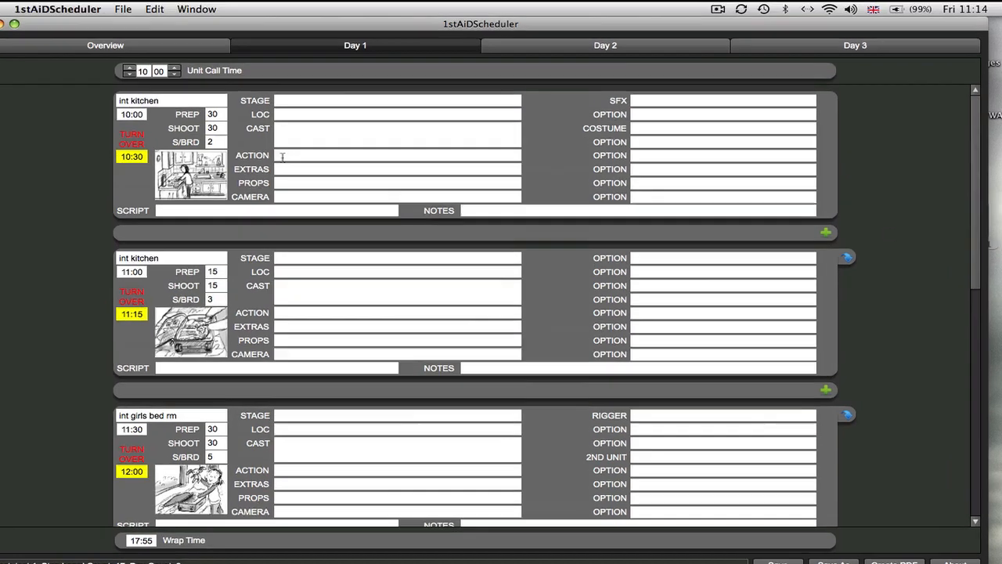
pyautogui.click(293, 147)
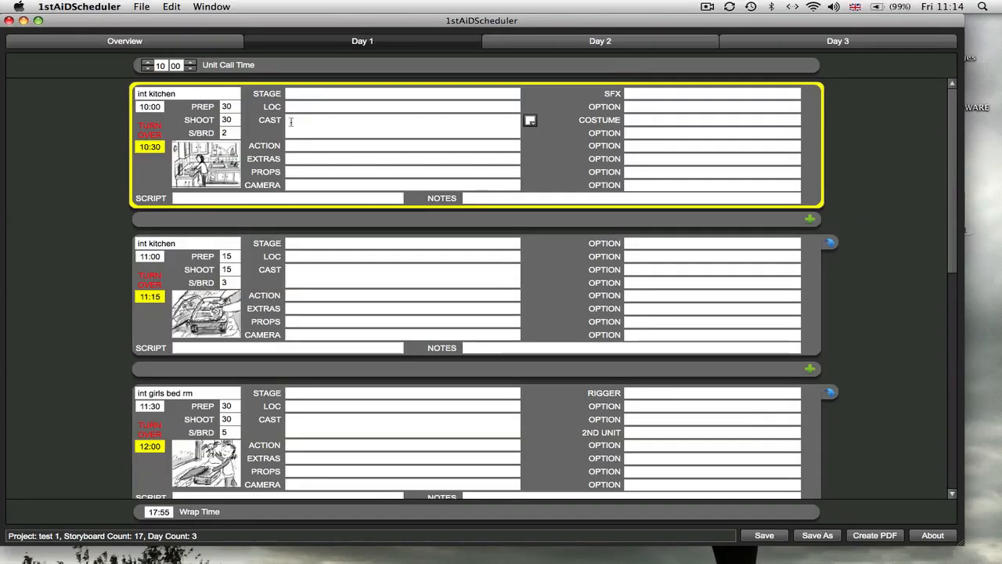
pyautogui.click(291, 121)
pyautogui.write('mum')
pyautogui.click(530, 122)
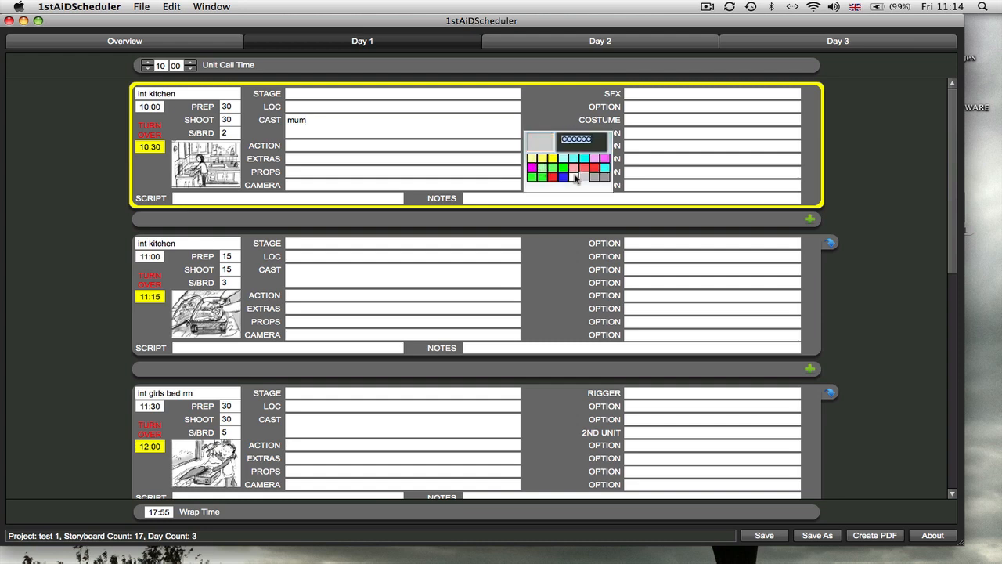
pyautogui.click(552, 166)
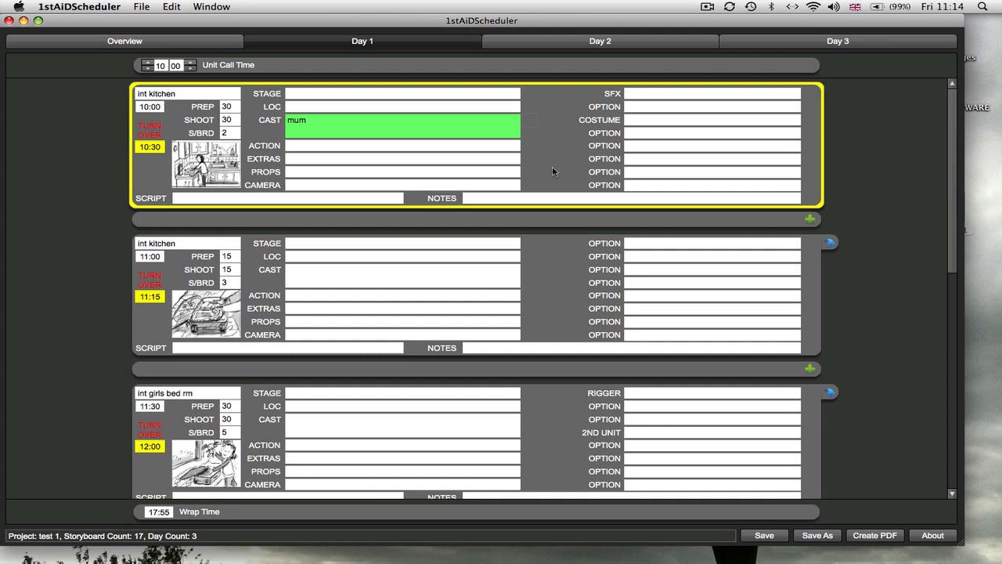
# Enter "red dress" as the costume for storyboard 2 and highlight the entry yellow.
pyautogui.click(616, 121)
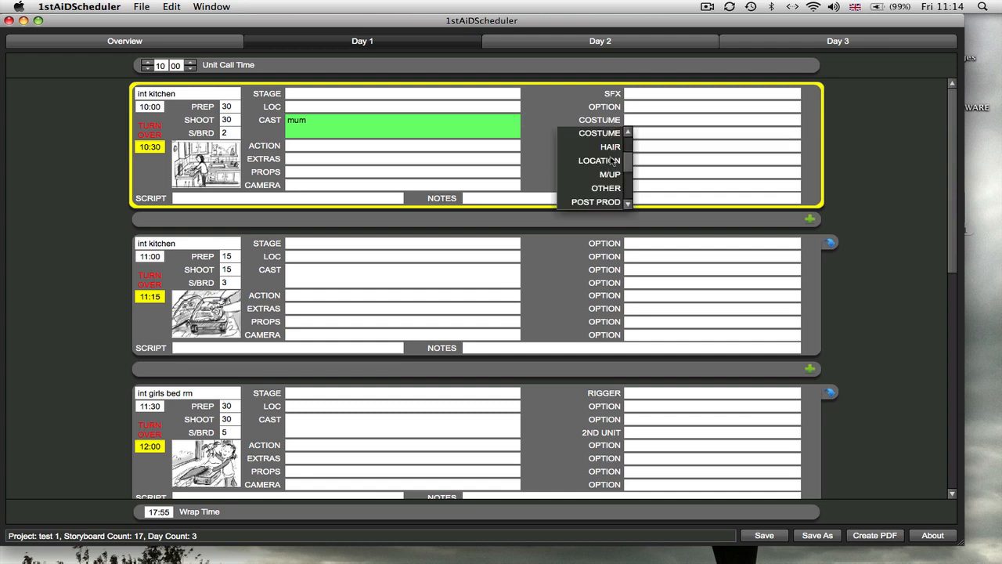
pyautogui.click(632, 120)
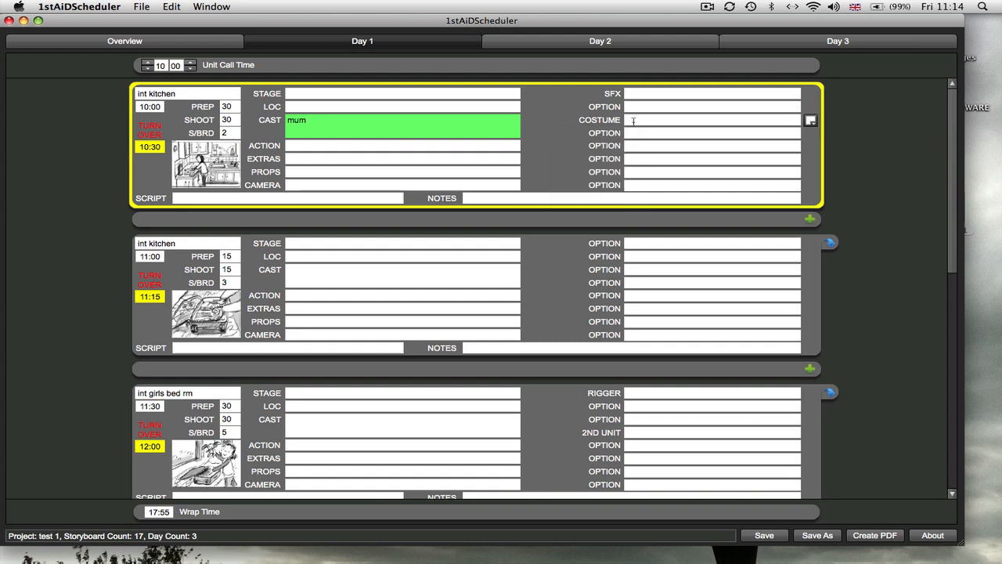
pyautogui.write('red dress')
pyautogui.click(811, 121)
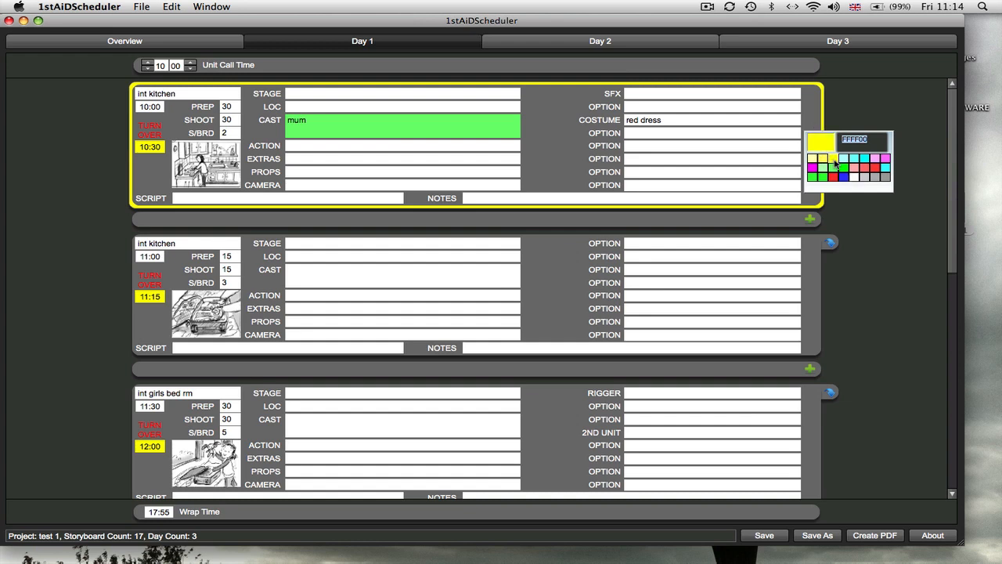
pyautogui.click(834, 159)
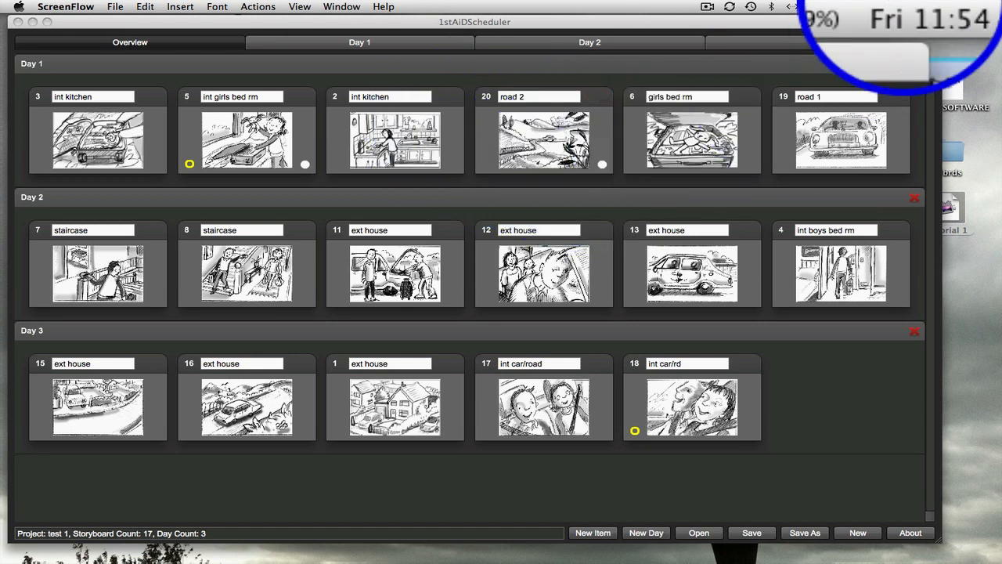
# Move storyboard 2 (int kitchen) from Day 1 into Day 3 between storyboards 1 and 17.
pyautogui.click(843, 41)
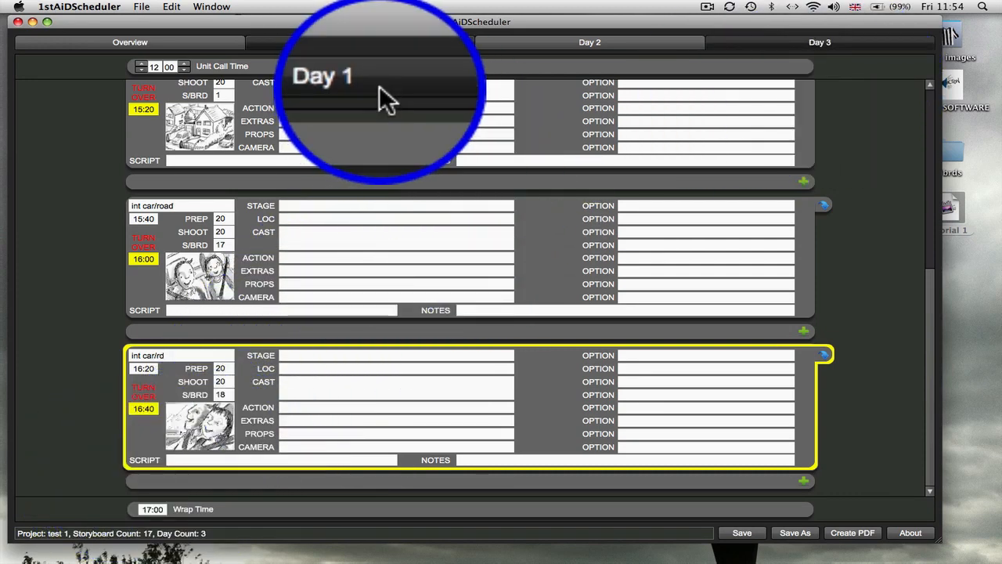
pyautogui.click(364, 43)
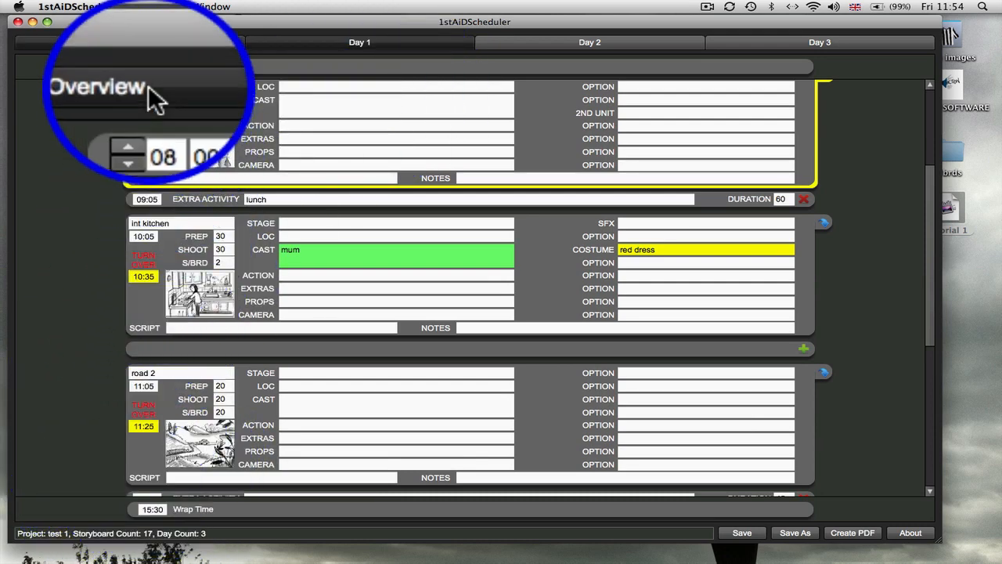
pyautogui.click(148, 42)
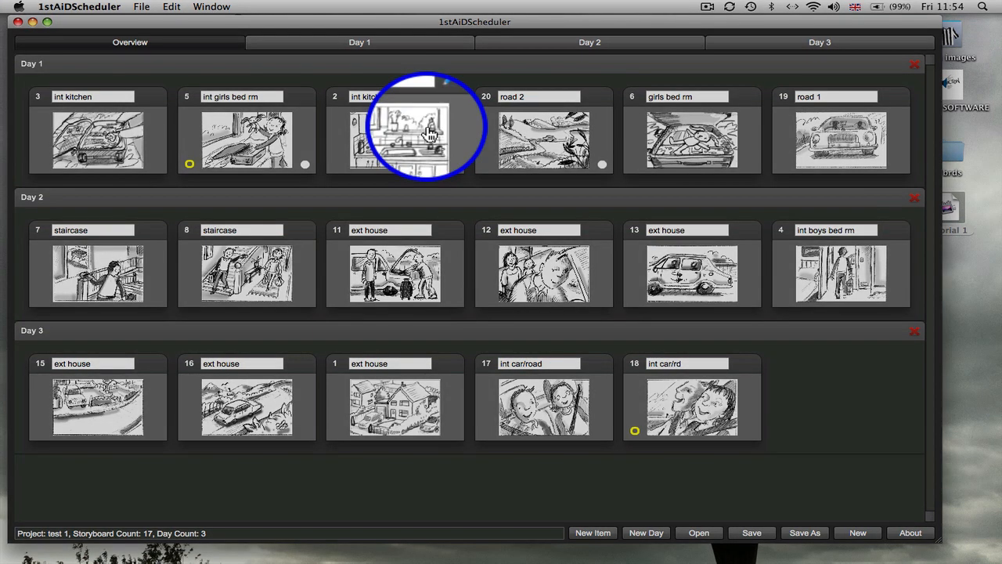
pyautogui.moveTo(423, 125); pyautogui.dragTo(504, 401)
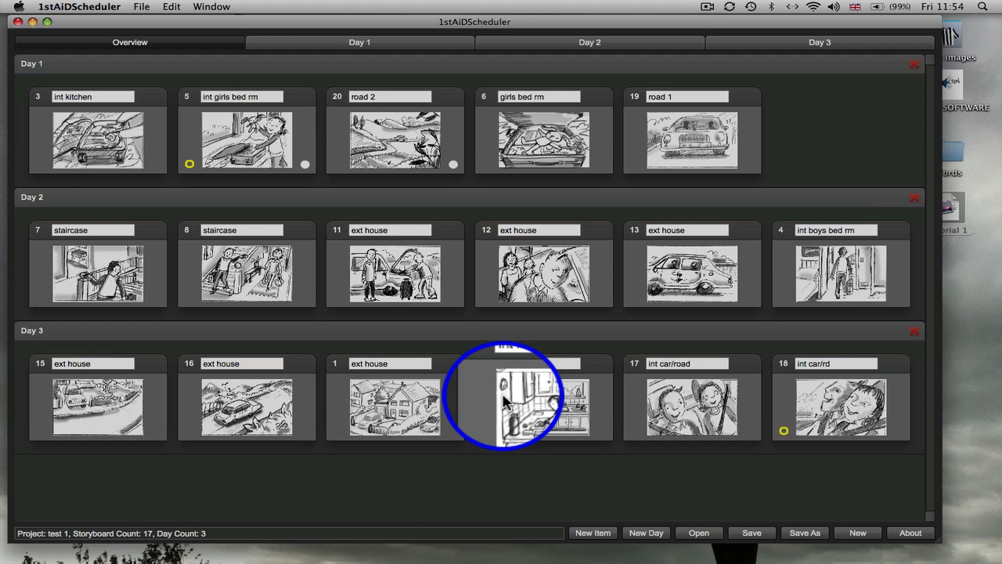
# Check the Day 3 and Day 1 schedules for storyboard 2's details and the recalculated timings, and return to the overview.
pyautogui.click(792, 55)
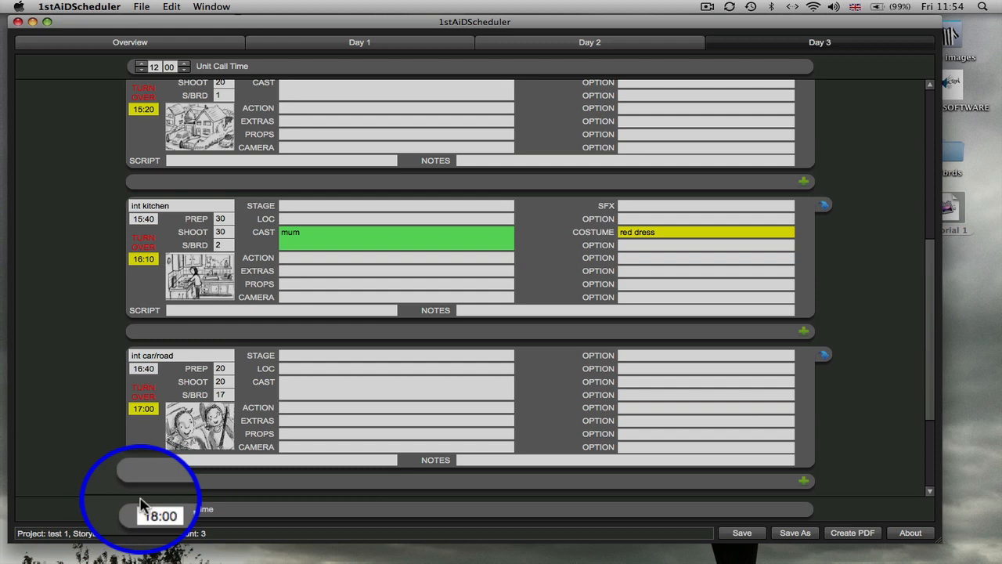
pyautogui.click(360, 53)
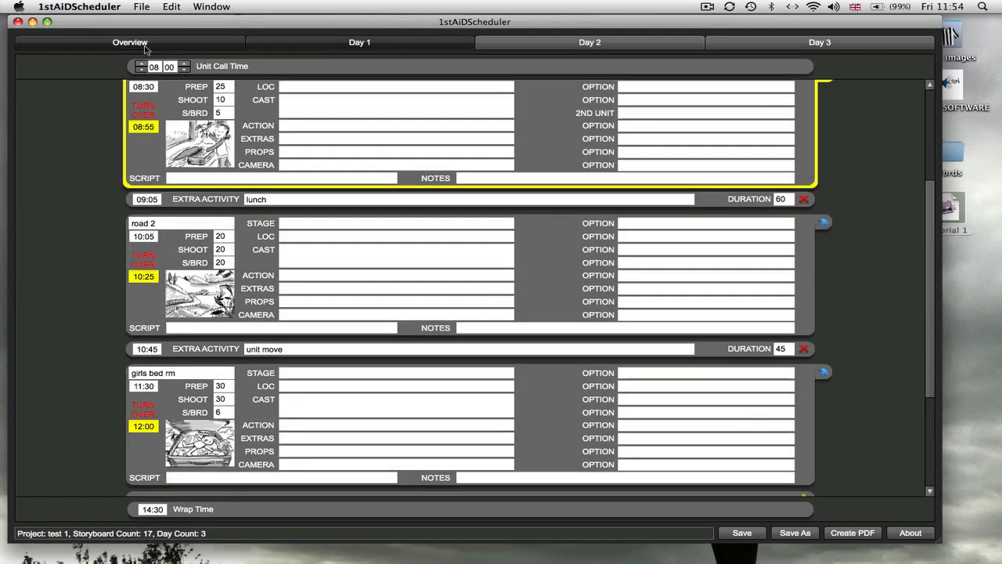
pyautogui.click(146, 48)
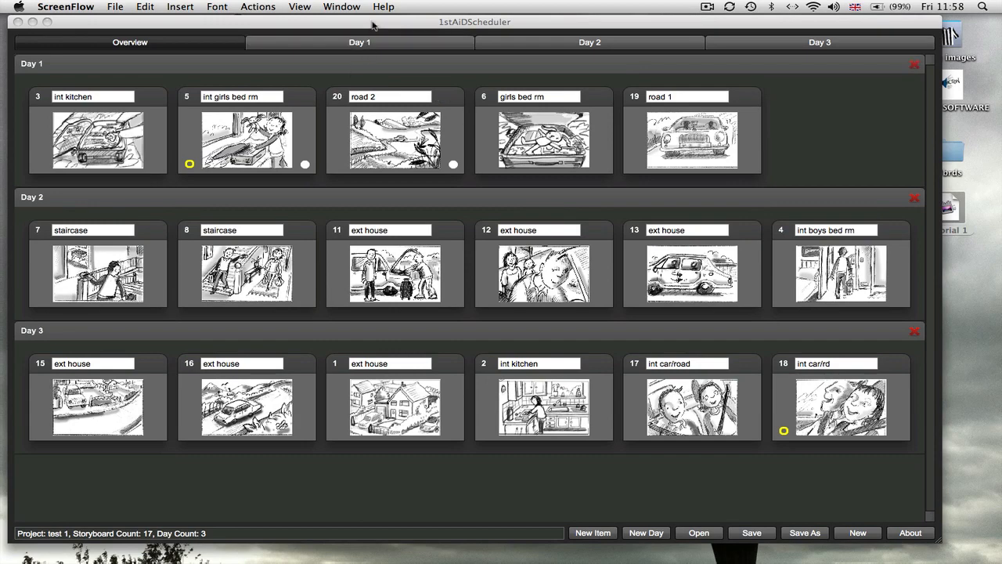
# Save the test 1 project under its current name and dismiss the confirmation.
pyautogui.moveTo(349, 22); pyautogui.dragTo(391, 25)
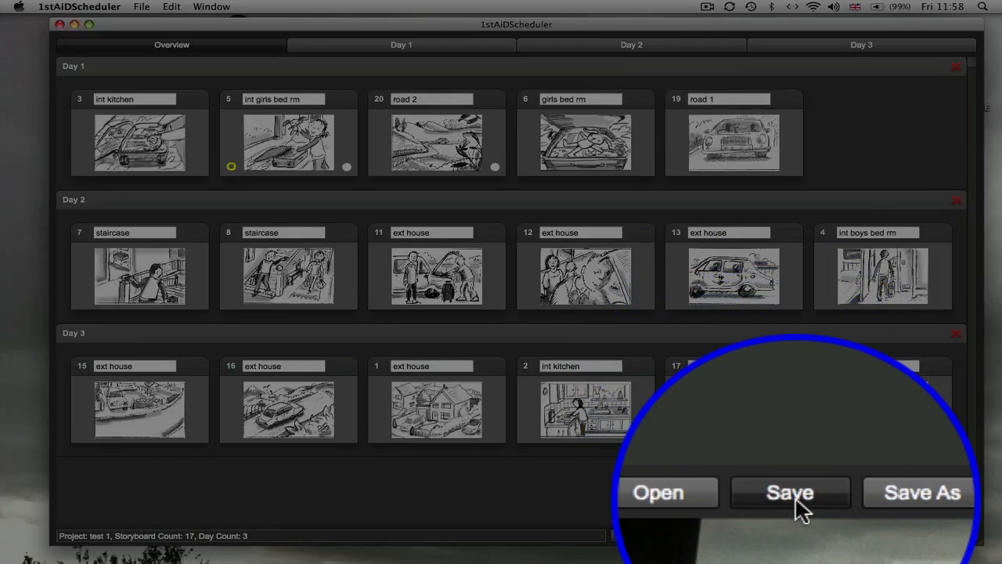
pyautogui.click(796, 502)
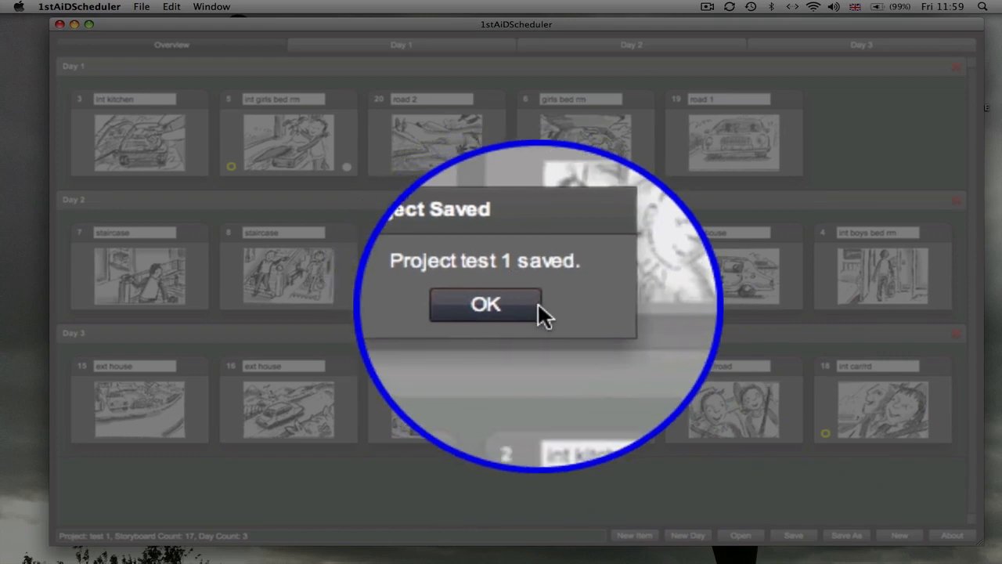
pyautogui.click(521, 315)
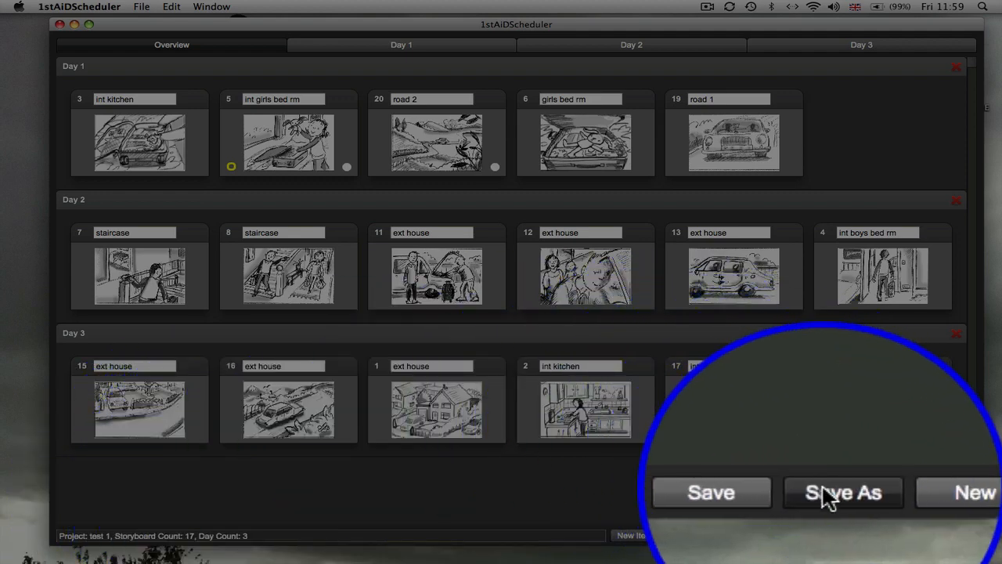
# Save a copy of the project under the new name "test xxx".
pyautogui.click(822, 497)
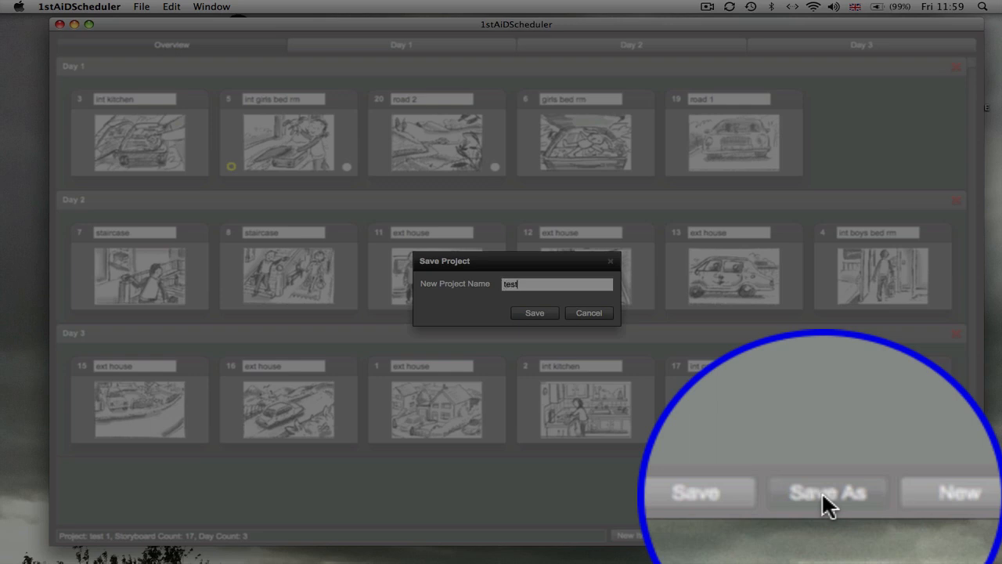
pyautogui.write('test xxx')
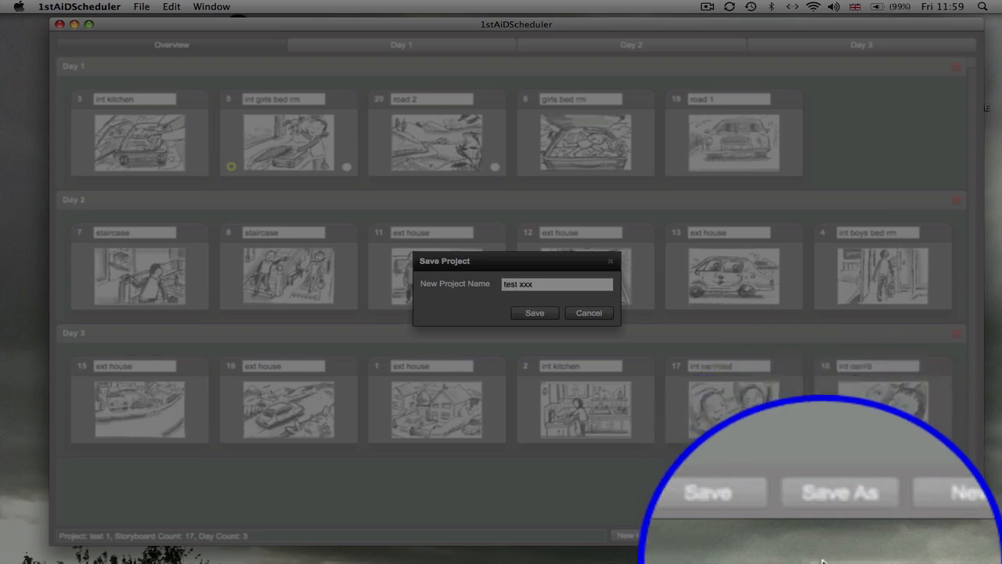
pyautogui.click(531, 317)
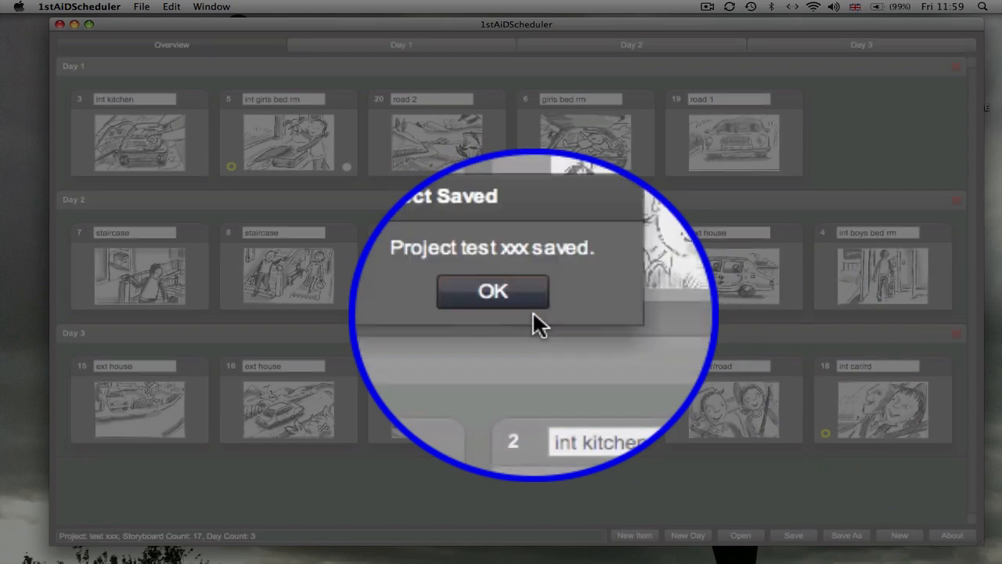
pyautogui.click(516, 303)
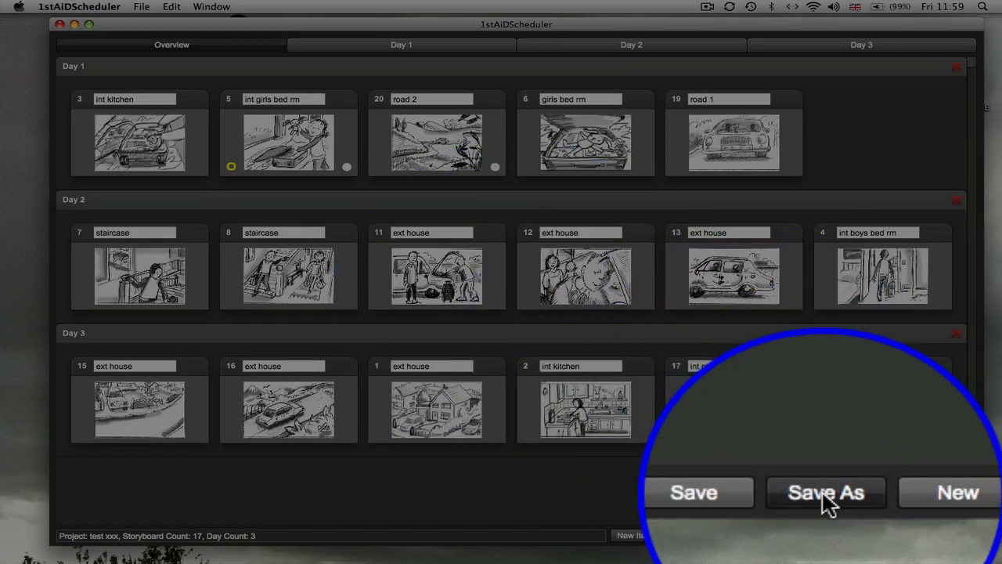
# Save another copy of the project under the name "griffin 123".
pyautogui.click(846, 535)
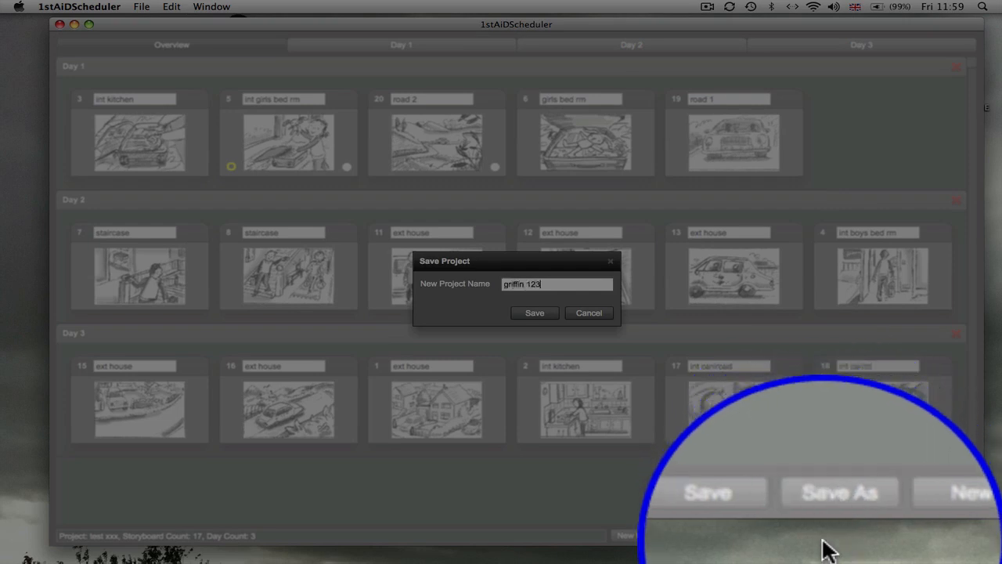
pyautogui.click(537, 312)
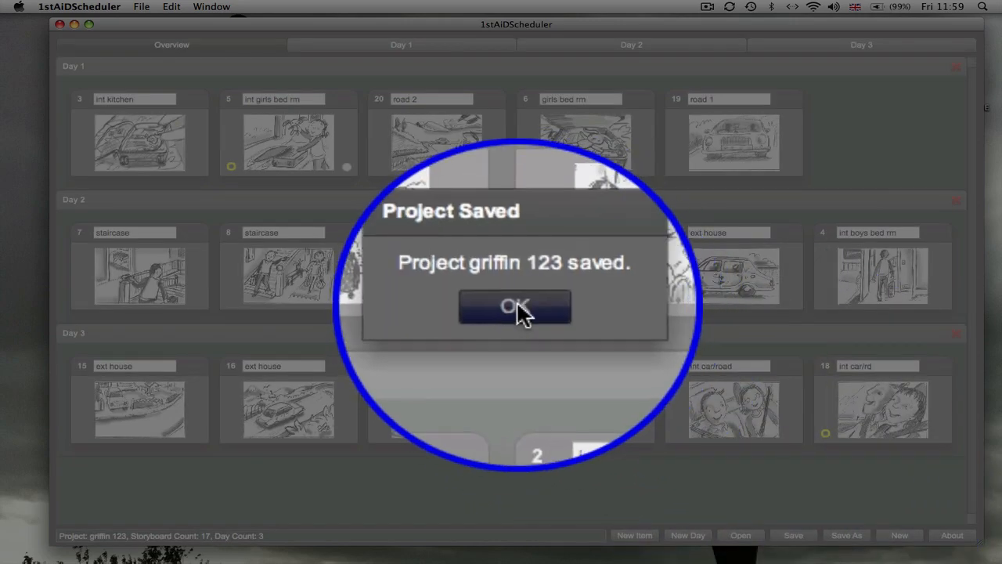
pyautogui.click(517, 307)
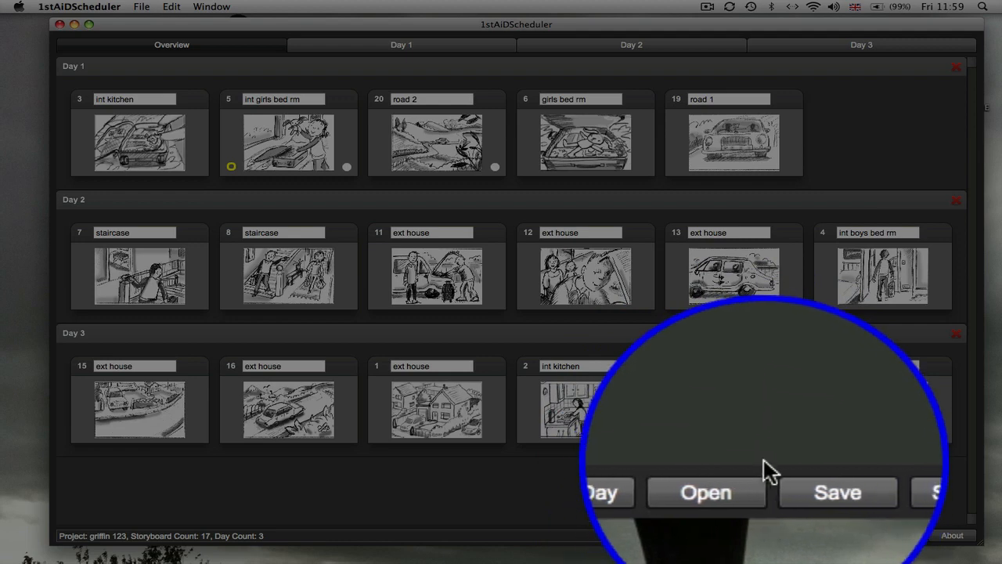
# Examine the saved projects griffin 123, test 1 and test xxx in the project list, and close it without opening another project.
pyautogui.click(750, 501)
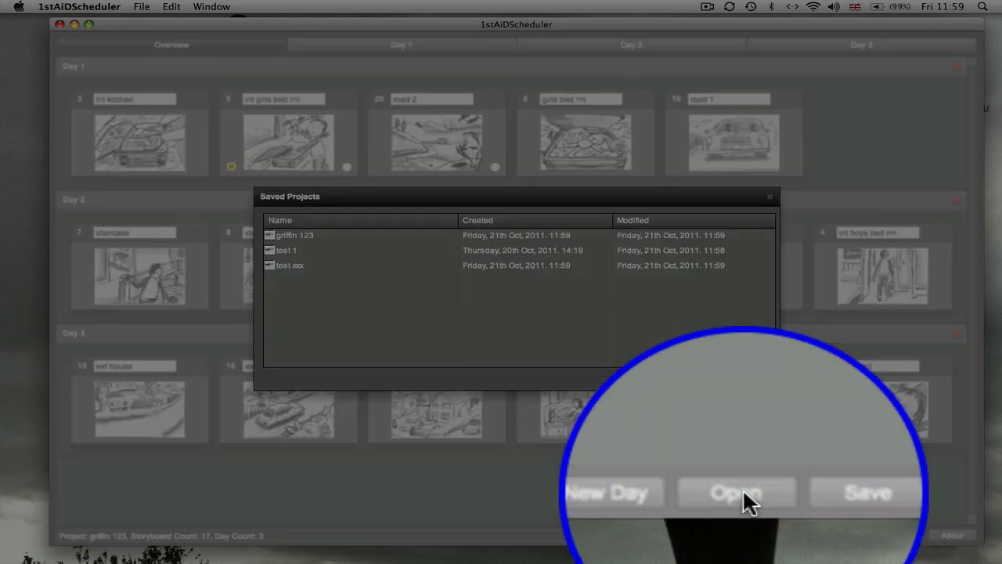
pyautogui.click(291, 265)
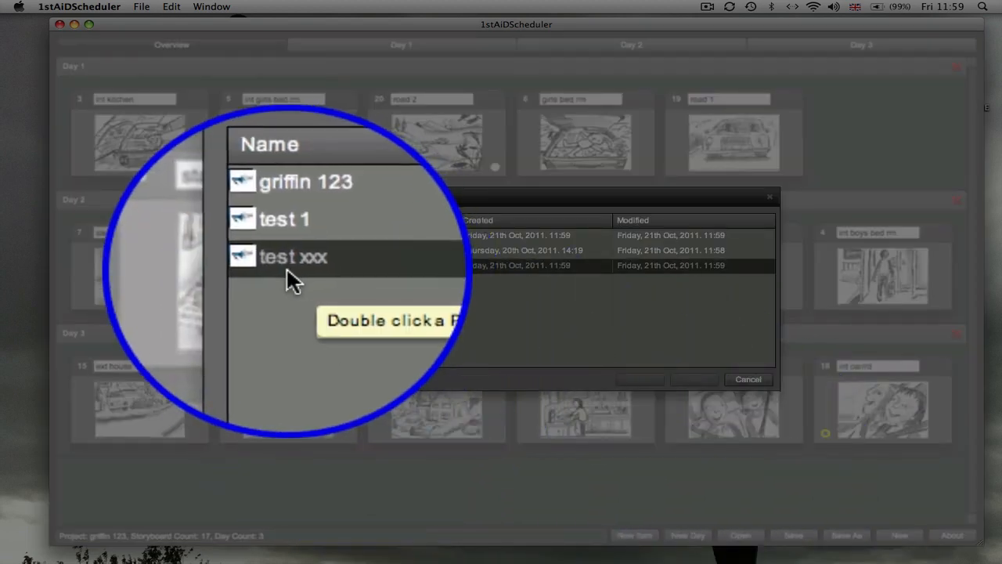
pyautogui.click(283, 249)
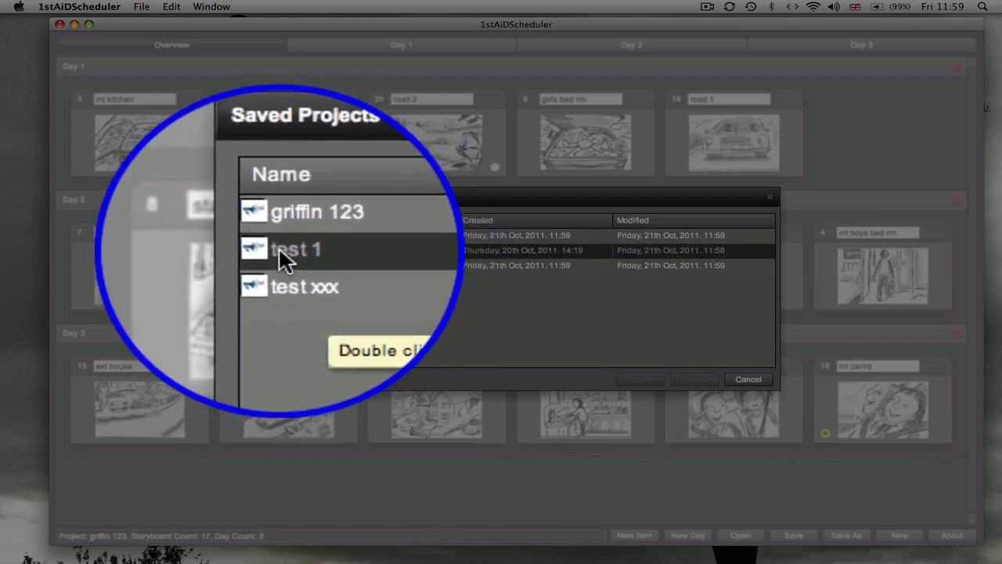
pyautogui.click(305, 235)
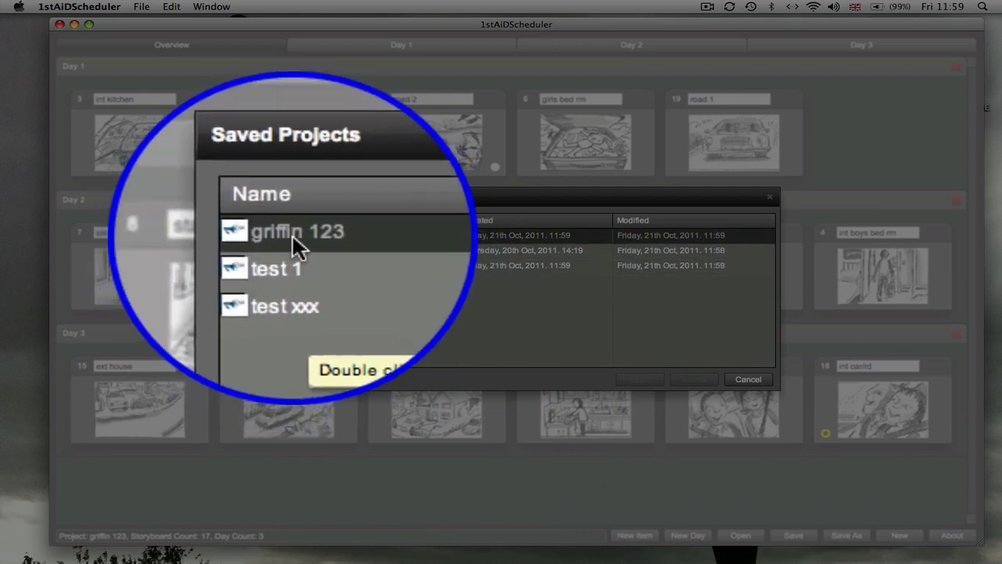
pyautogui.click(297, 249)
pyautogui.click(294, 265)
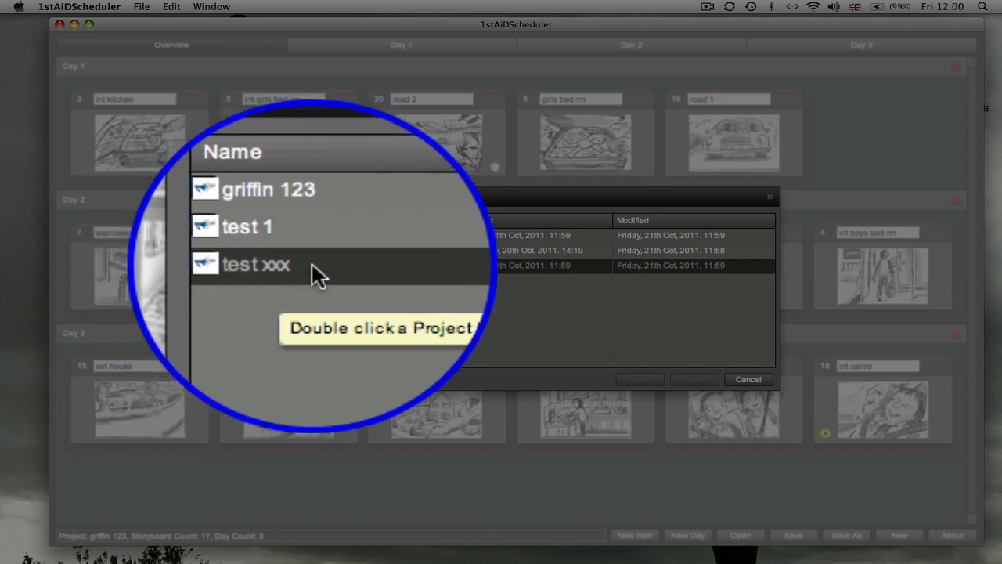
pyautogui.click(303, 234)
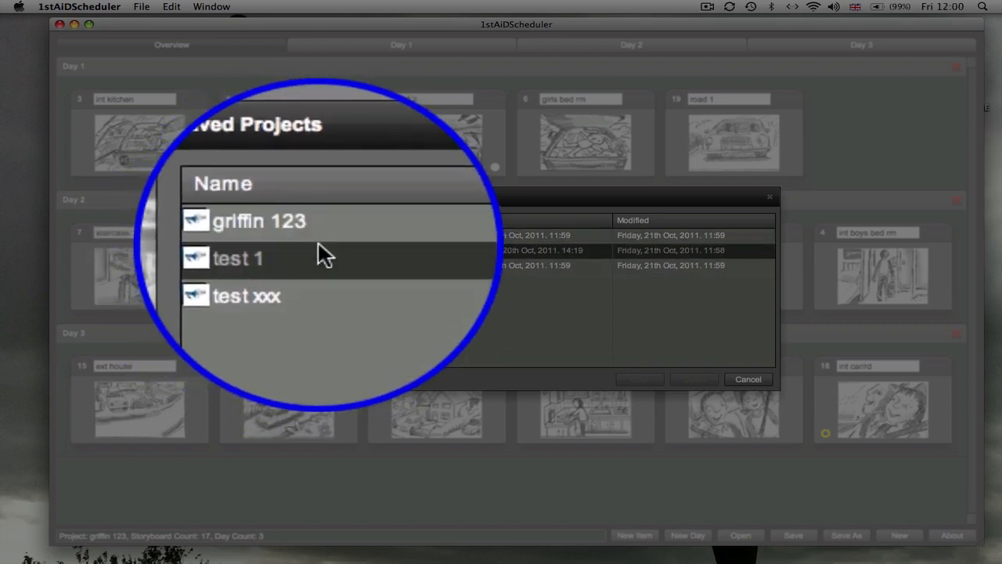
pyautogui.click(319, 232)
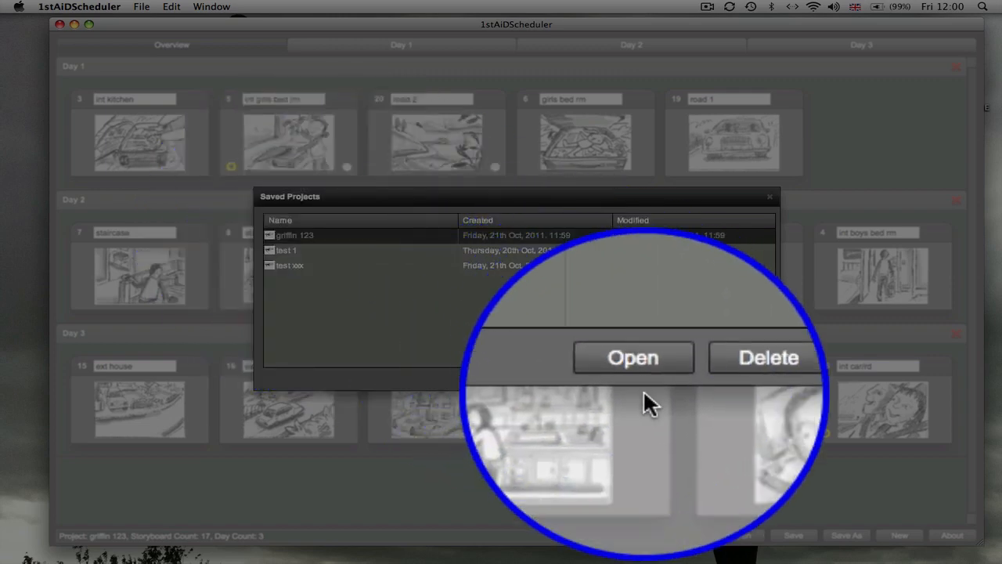
pyautogui.click(755, 377)
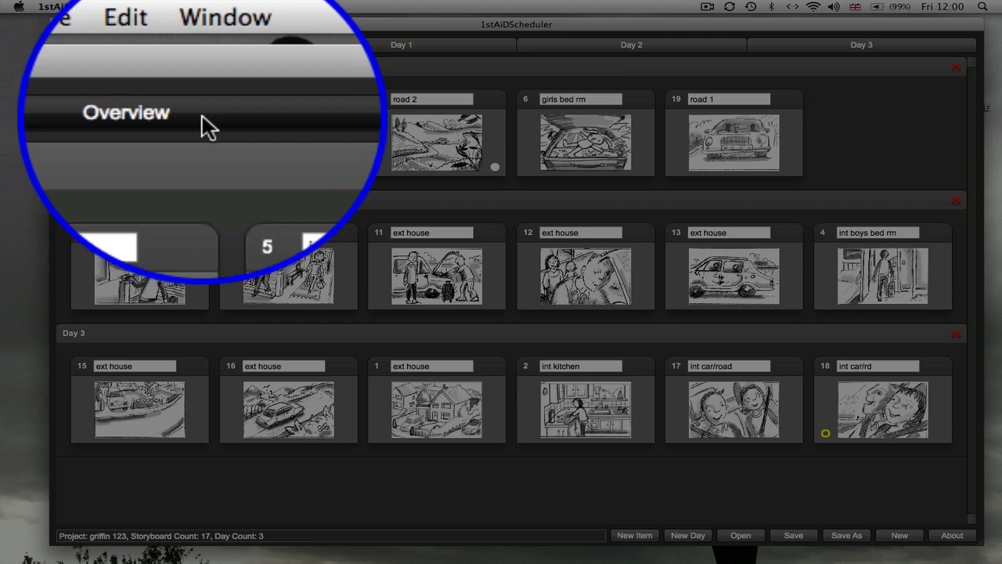
# Export the griffin 123 schedule to a PDF from Day 1 with the scope set to Entire Project.
pyautogui.click(419, 45)
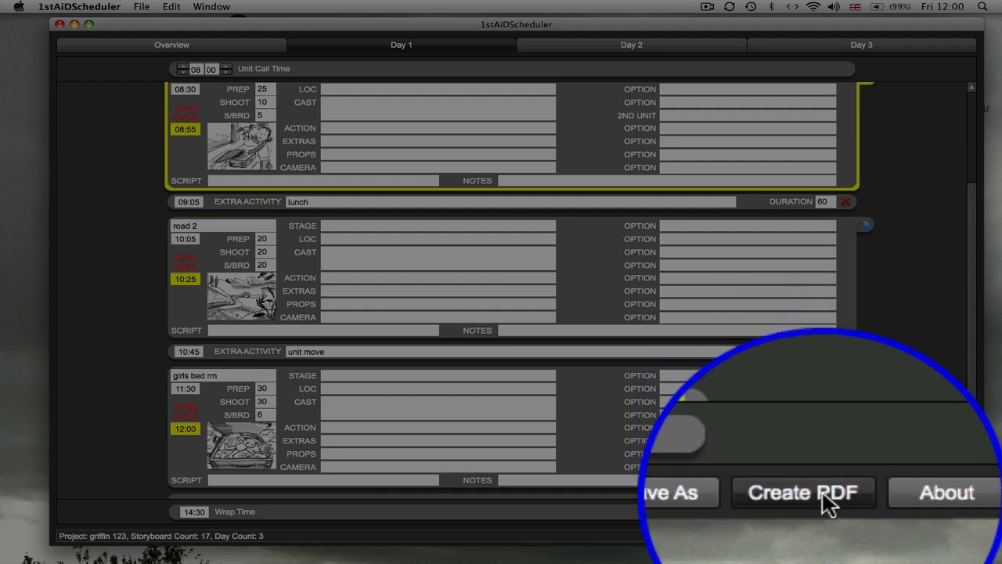
pyautogui.click(829, 503)
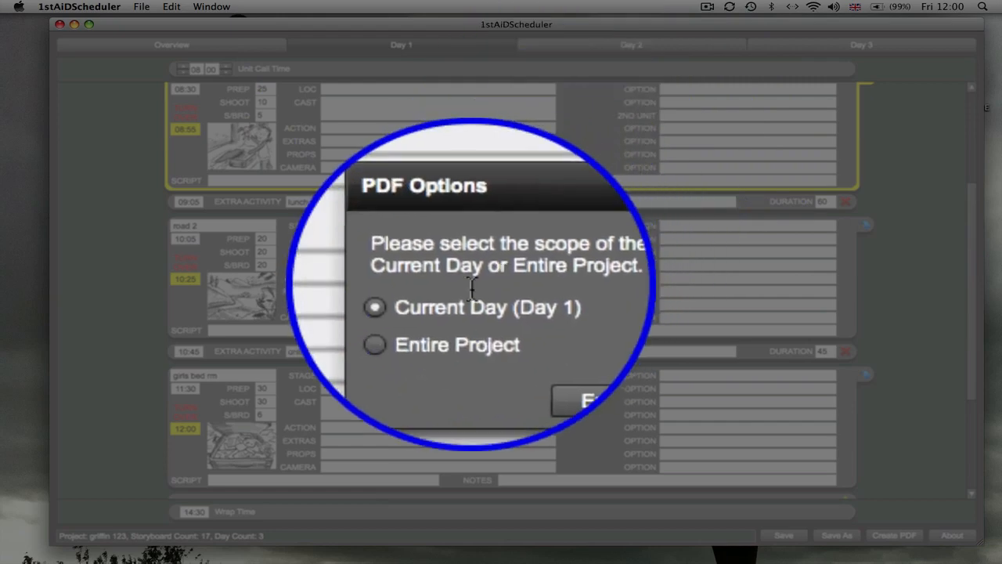
pyautogui.click(437, 317)
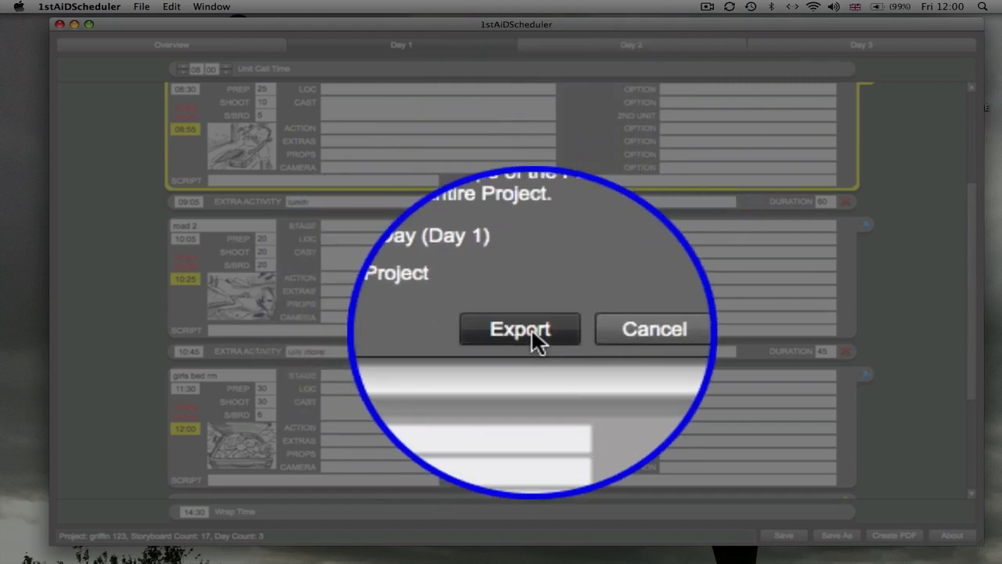
pyautogui.click(532, 335)
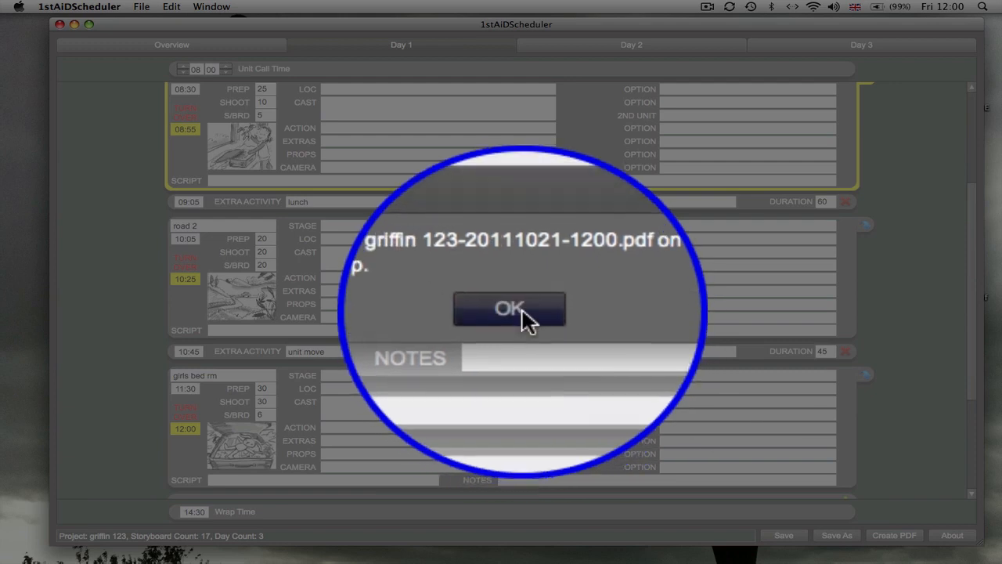
pyautogui.click(521, 310)
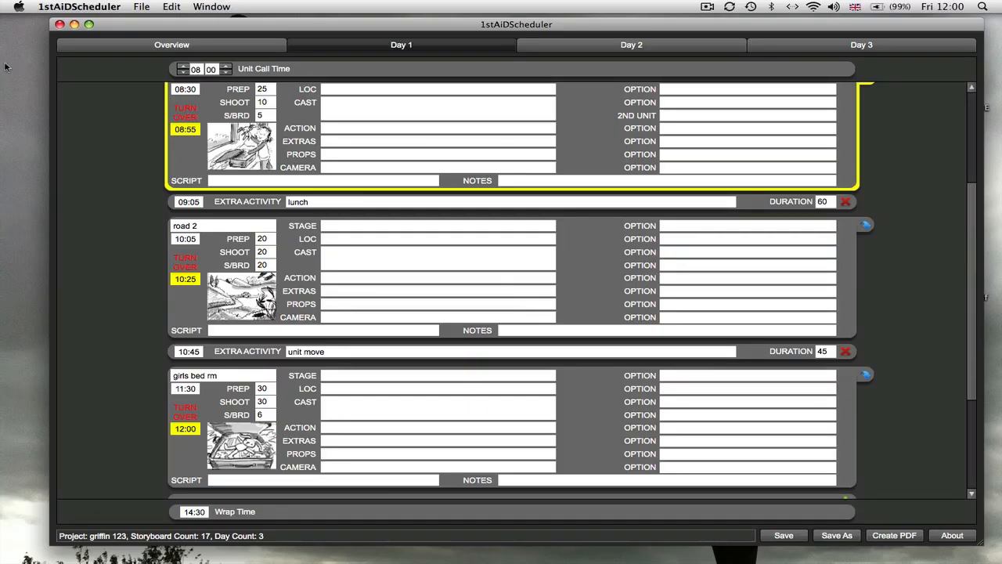
# Minimise the scheduler window and rename the exported griffin 123 PDF on the desktop as 123.pdf.
pyautogui.click(75, 24)
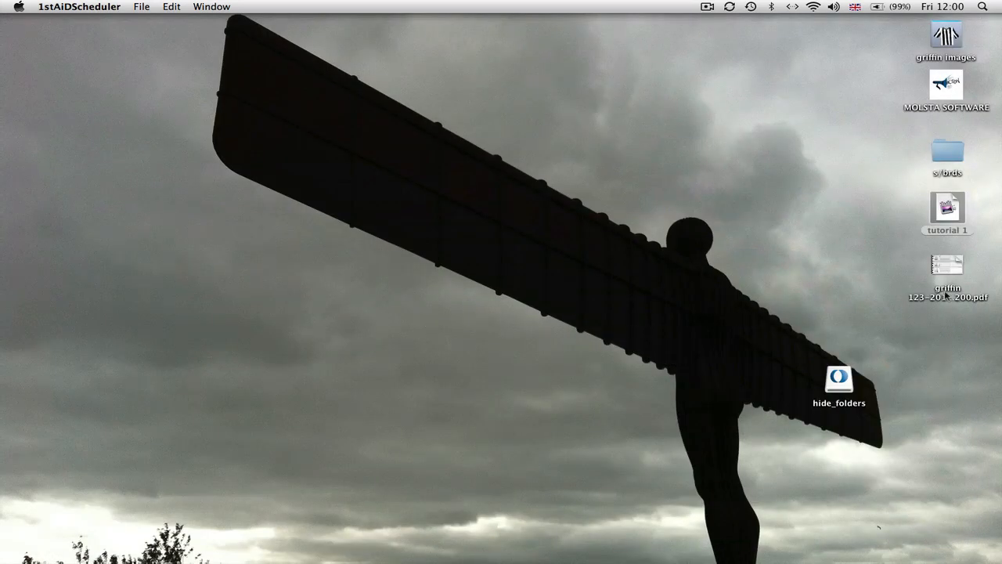
pyautogui.rightClick(947, 300)
pyautogui.rightClick(890, 252)
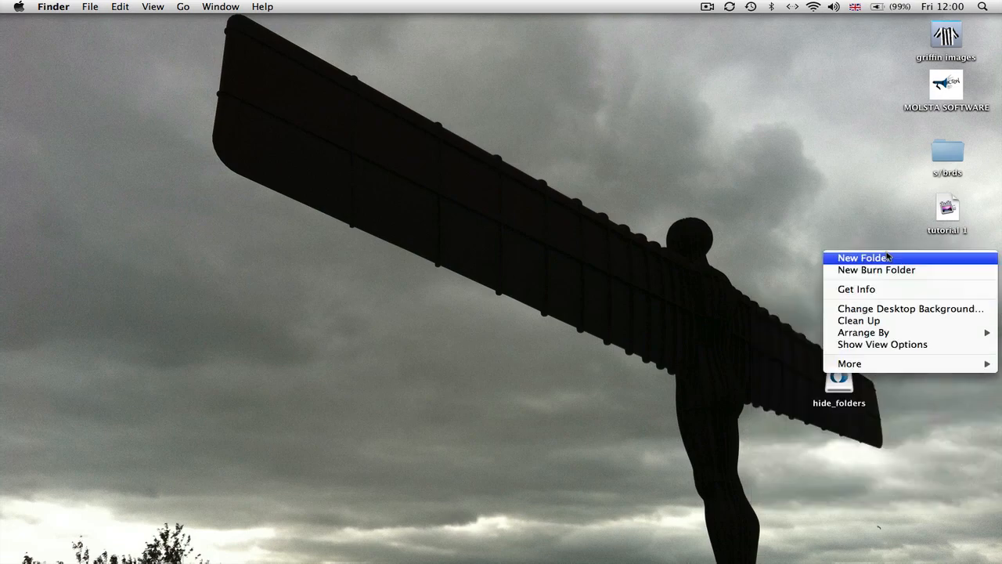
pyautogui.click(886, 225)
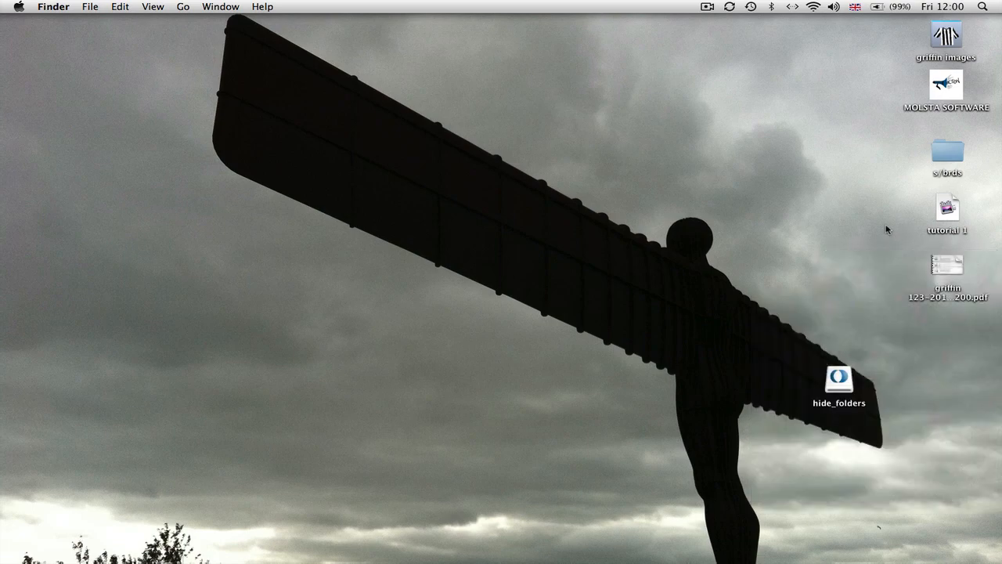
pyautogui.click(958, 299)
pyautogui.click(959, 298)
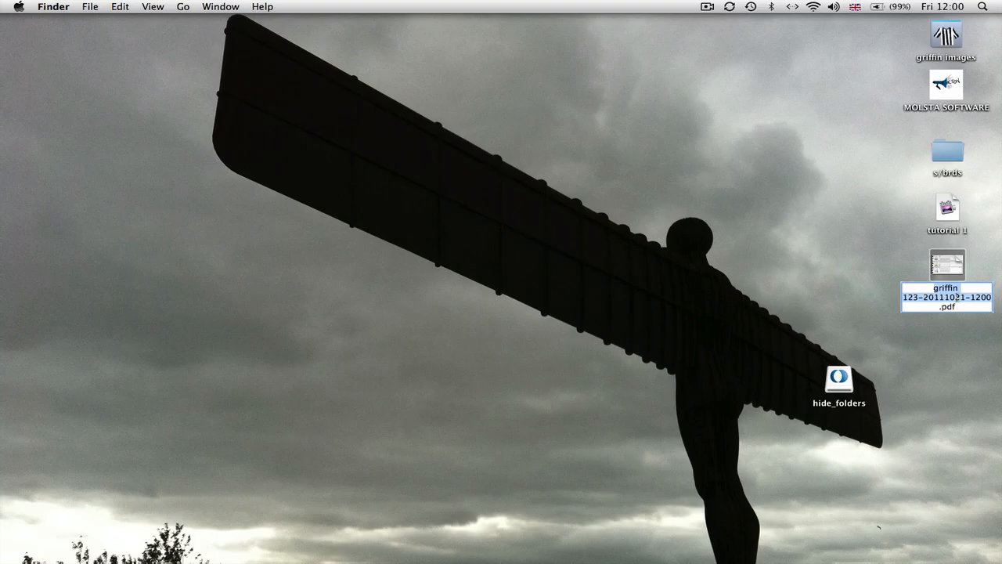
pyautogui.write('123')
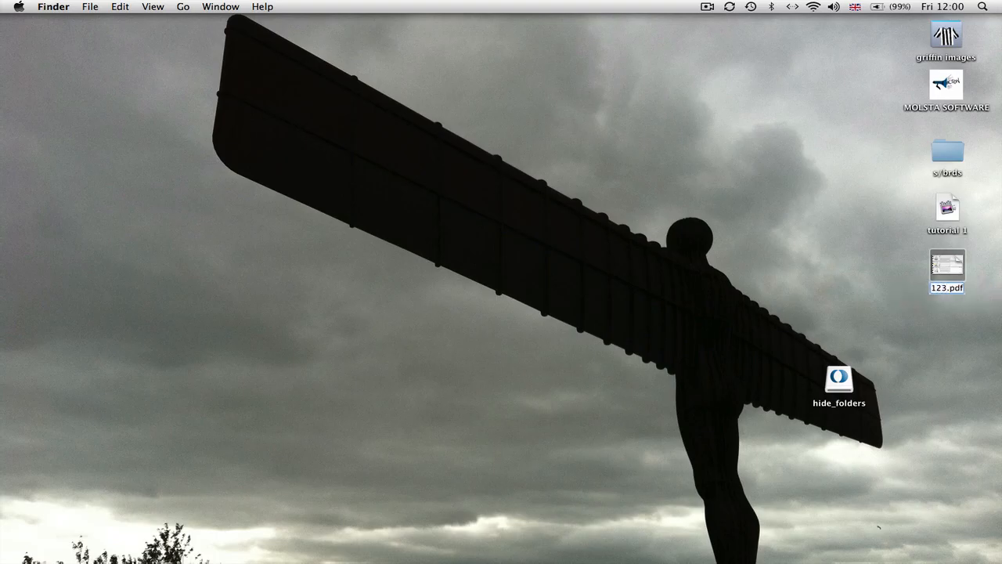
# Finish renaming the exported file as 123.pdf, then open it and page through to page 6.
pyautogui.press('Return')
pyautogui.doubleClick(957, 275)
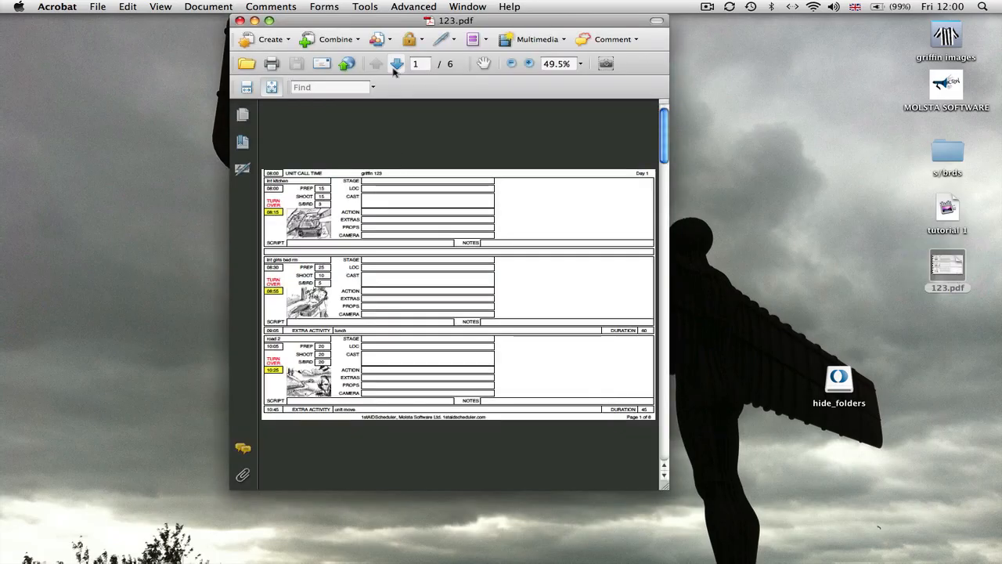
pyautogui.click(396, 65)
pyautogui.click(396, 64)
pyautogui.click(397, 65)
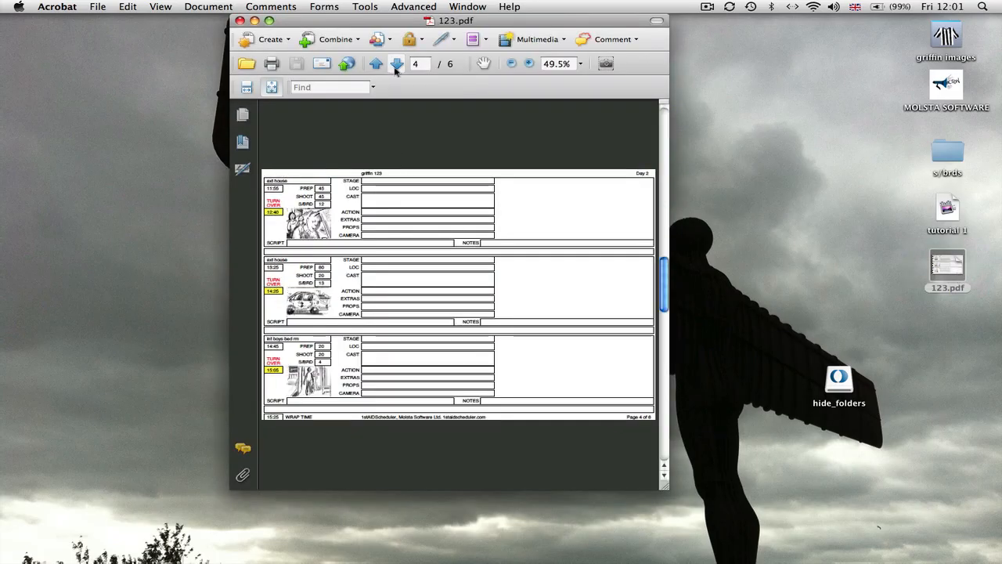
pyautogui.click(396, 64)
pyautogui.click(396, 64)
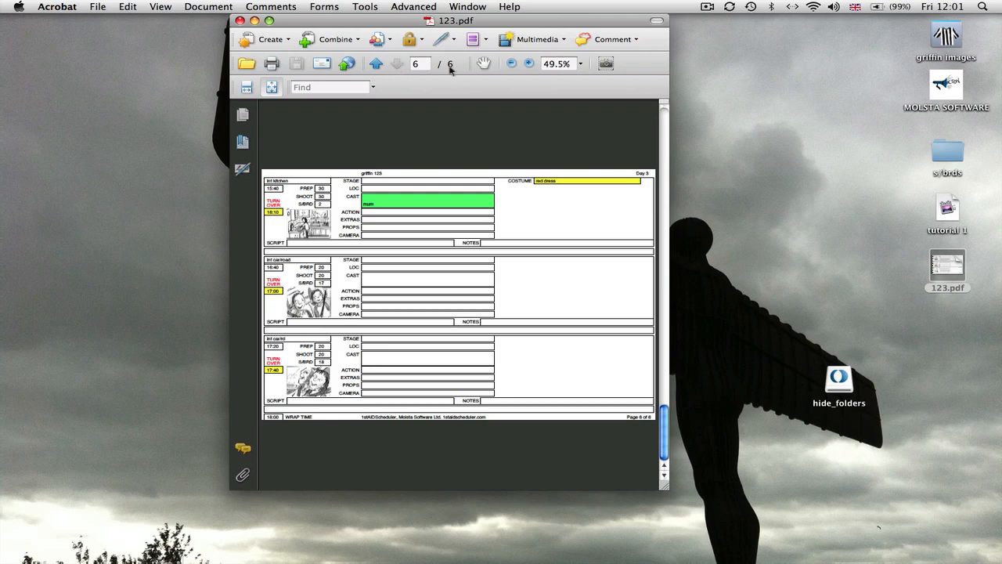
# Enlarge page 6 of 123.pdf to 100% and widen and reposition its window to examine the cast and costume entries.
pyautogui.click(529, 63)
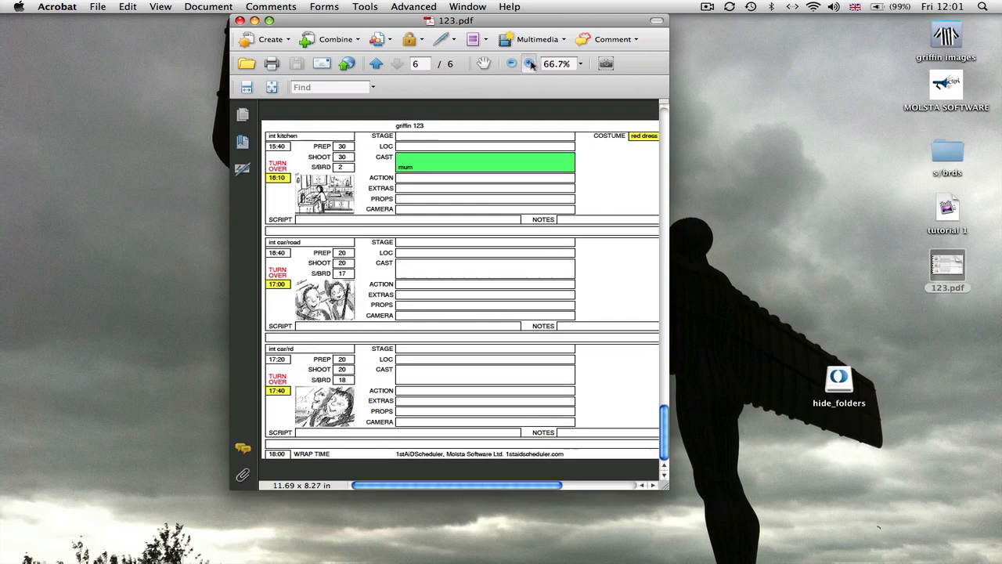
pyautogui.click(529, 63)
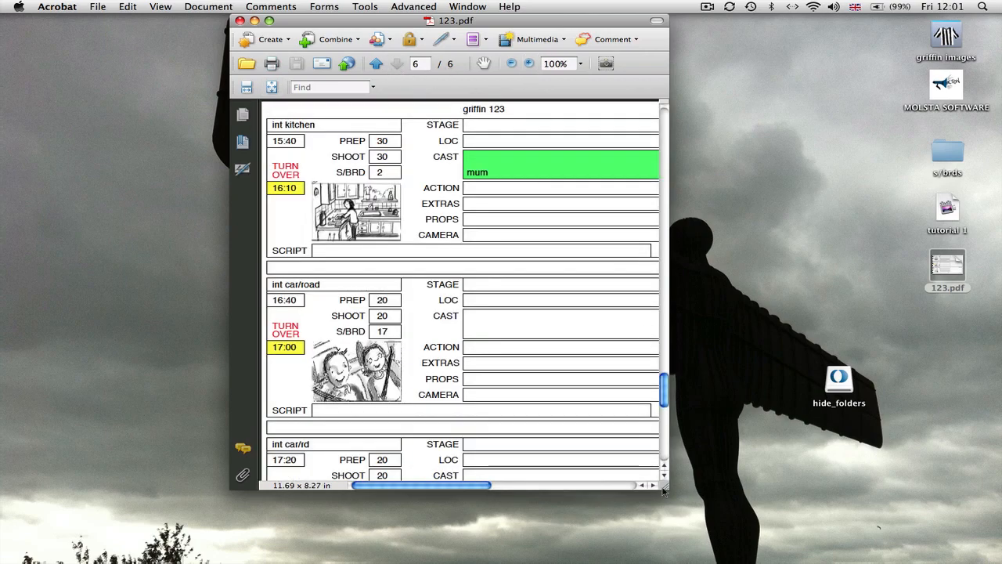
pyautogui.moveTo(664, 488); pyautogui.dragTo(984, 542)
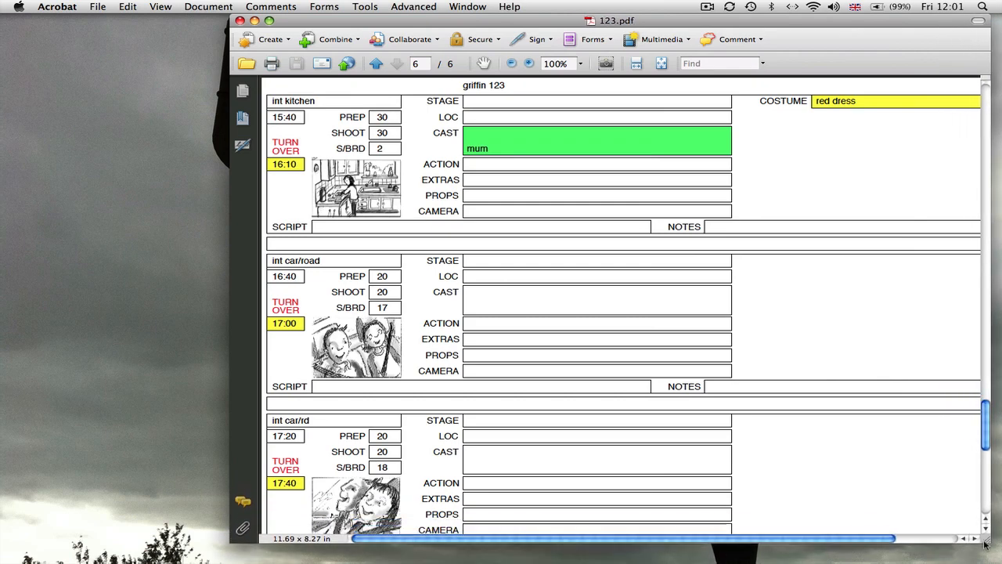
pyautogui.moveTo(532, 22); pyautogui.dragTo(368, 22)
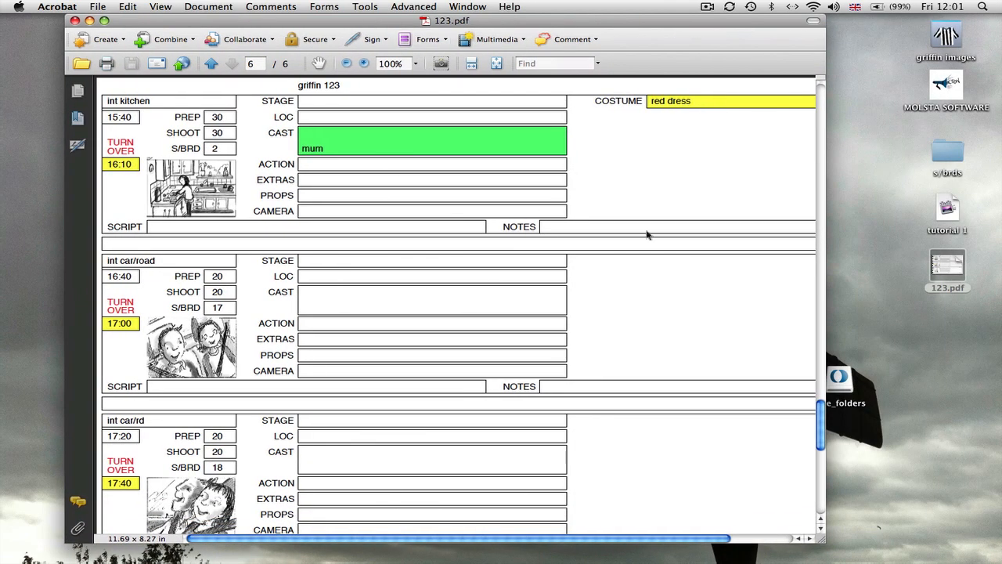
# Close 123.pdf and restore the minimised 1stAiDScheduler window.
pyautogui.click(74, 21)
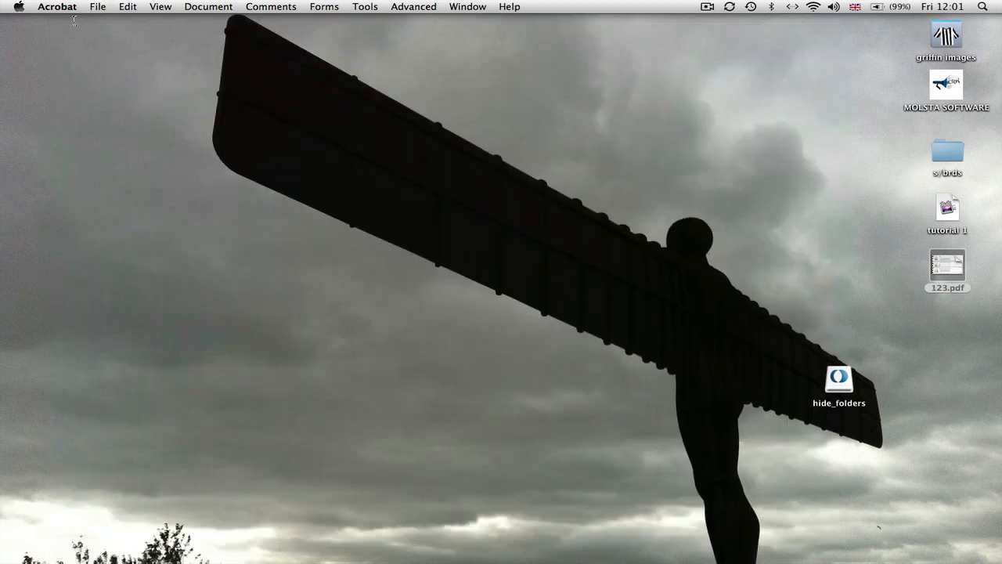
pyautogui.moveTo(924, 560)
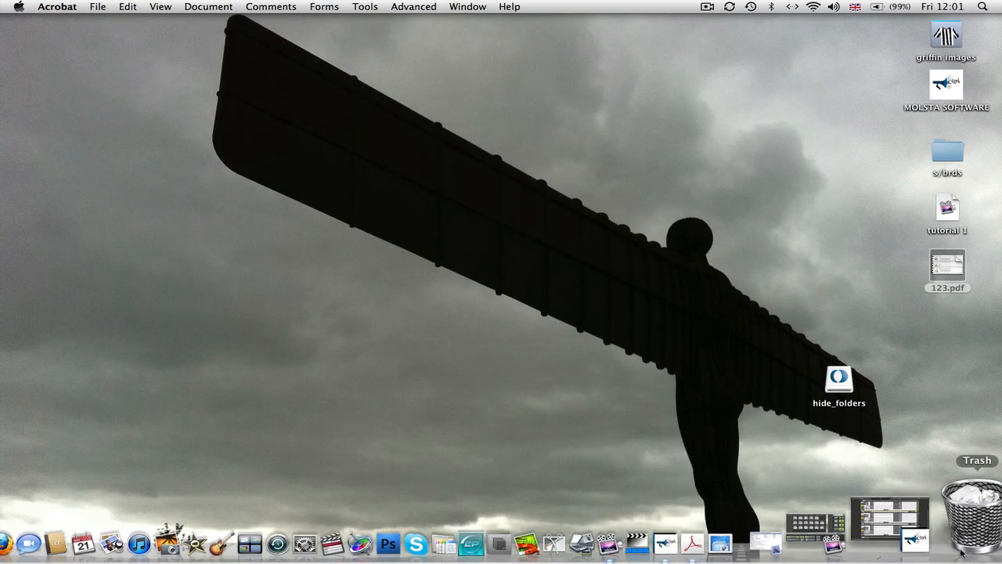
pyautogui.click(944, 546)
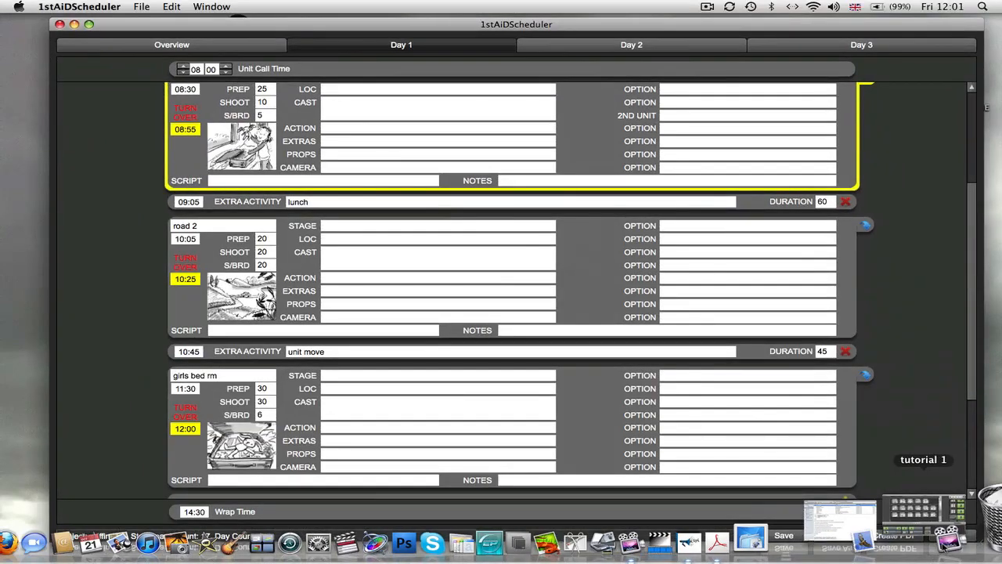